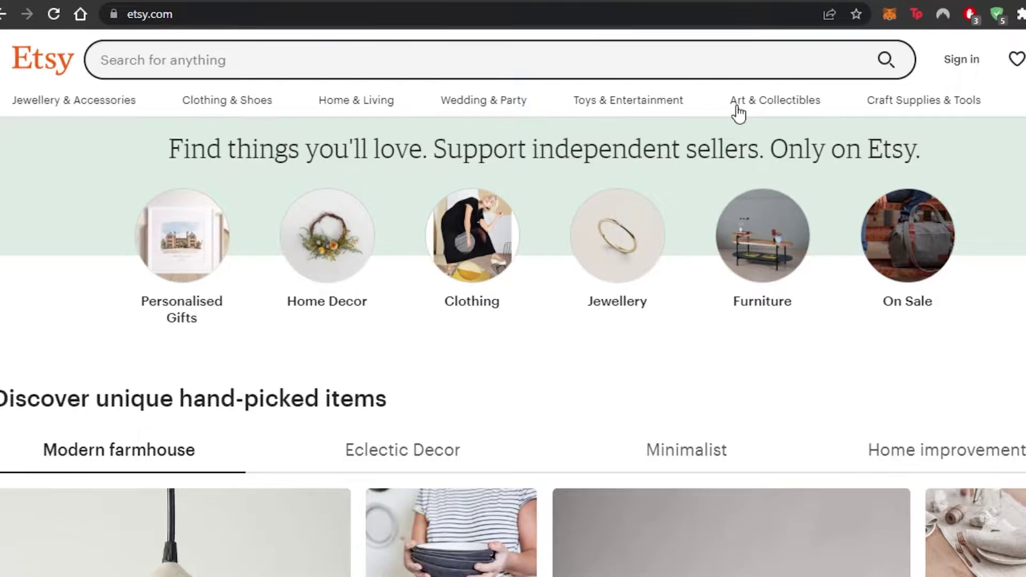
Step: Look through the Etsy home page, from the hand-picked items down to the section explaining what Etsy is
{"action": "scroll", "coordinate": [735, 114], "scroll_direction": "down", "scroll_amount": 8}
{"action": "scroll", "coordinate": [513, 303], "scroll_direction": "down", "scroll_amount": 10}
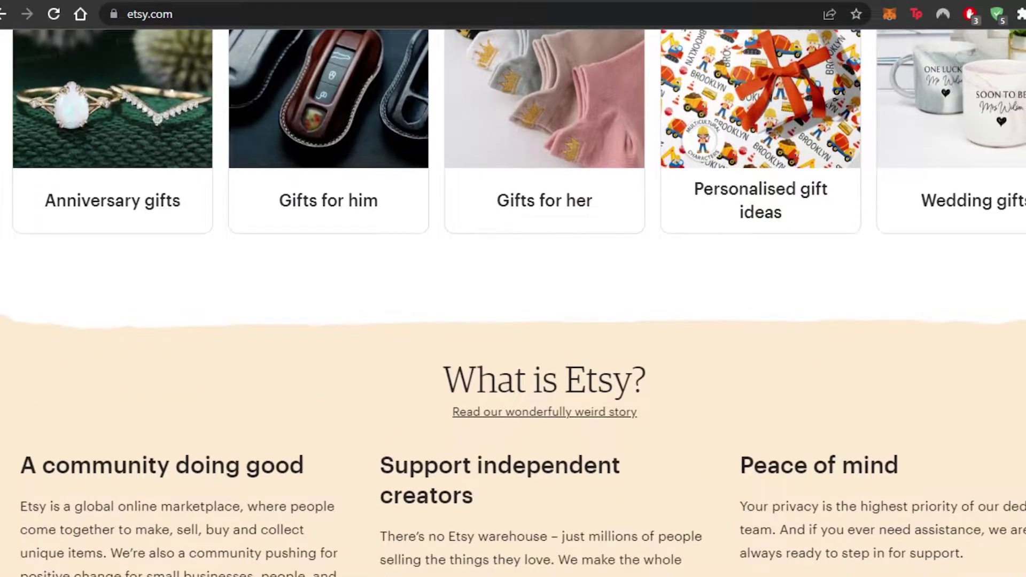
{"action": "scroll", "coordinate": [513, 303], "scroll_direction": "up", "scroll_amount": 18}
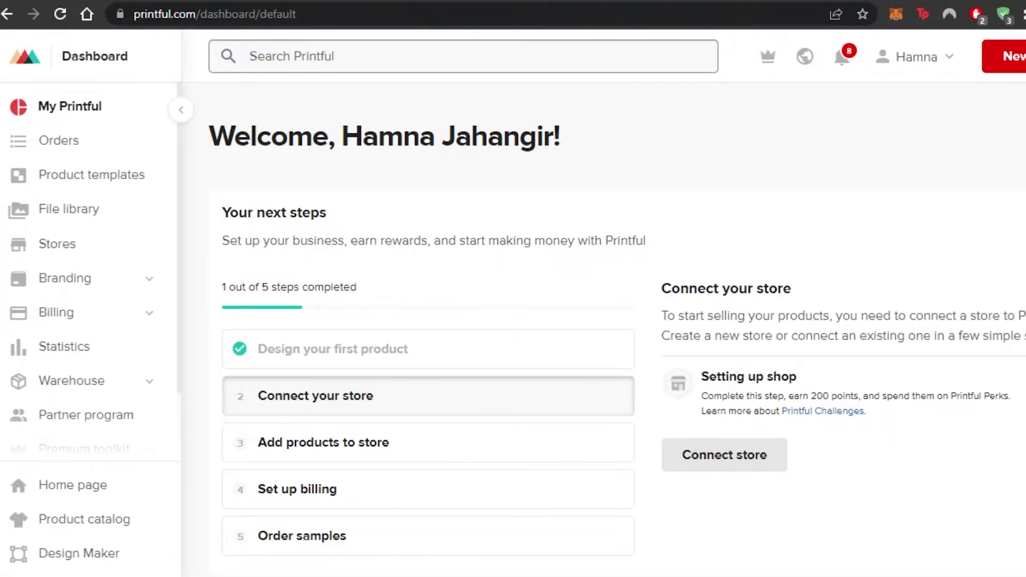
Step: Switch to the Printful dashboard and review its next steps, challenges, academy course and shortcuts
{"action": "scroll", "coordinate": [1009, 97], "scroll_direction": "down", "scroll_amount": 10}
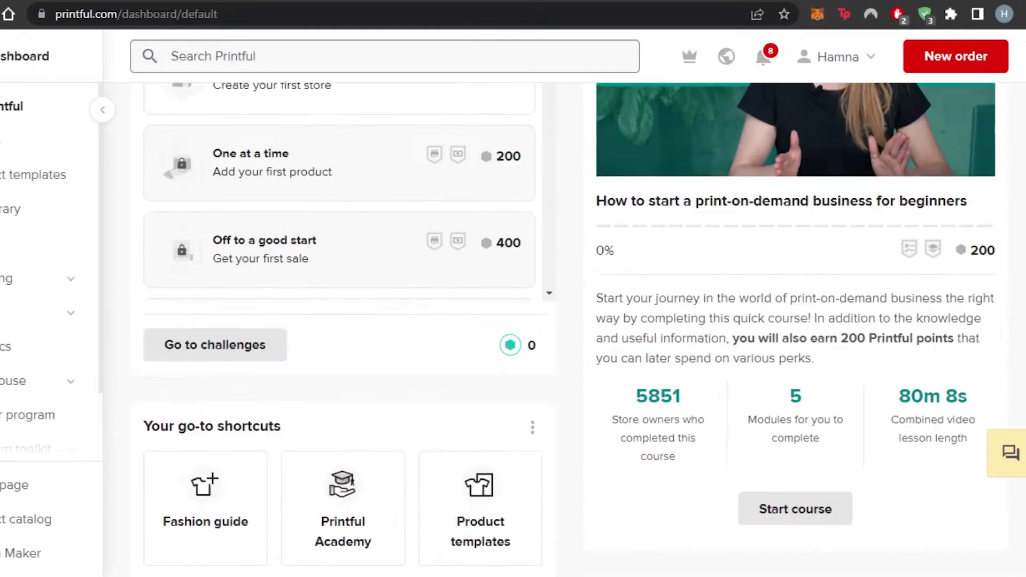
{"action": "scroll", "coordinate": [577, 320], "scroll_direction": "down", "scroll_amount": 4}
{"action": "scroll", "coordinate": [569, 329], "scroll_direction": "up", "scroll_amount": 9}
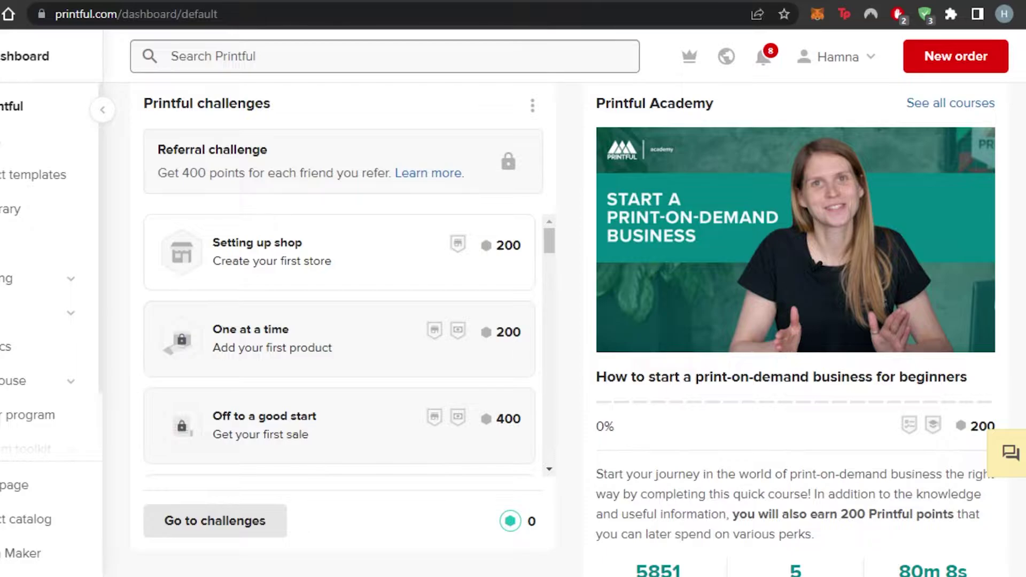
{"action": "scroll", "coordinate": [547, 137], "scroll_direction": "up", "scroll_amount": 8}
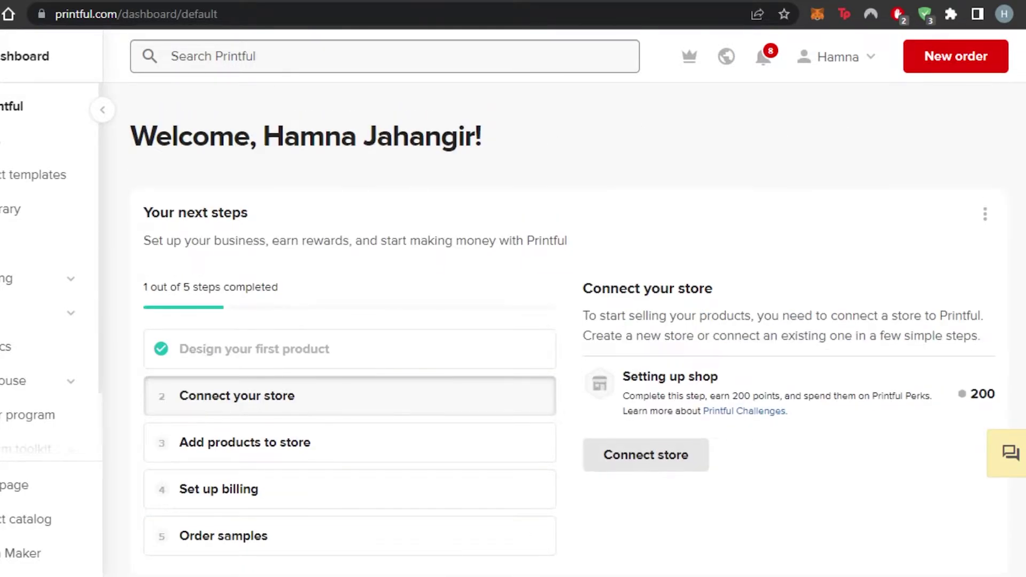
{"action": "scroll", "coordinate": [569, 329], "scroll_direction": "down", "scroll_amount": 4}
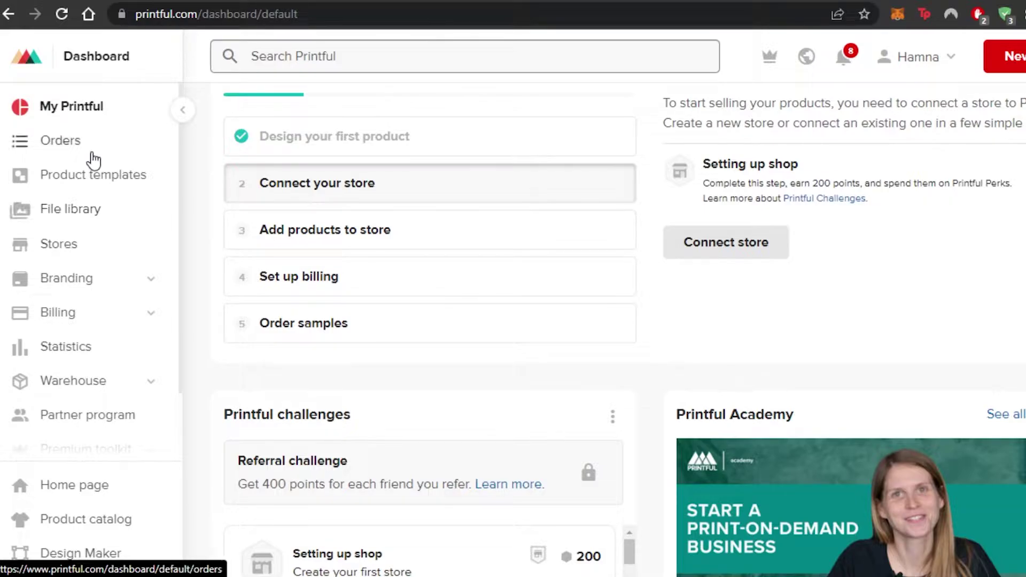
Step: Open the Stores page and bring up the list of ecommerce platforms that can be connected
{"action": "left_click", "coordinate": [31, 254]}
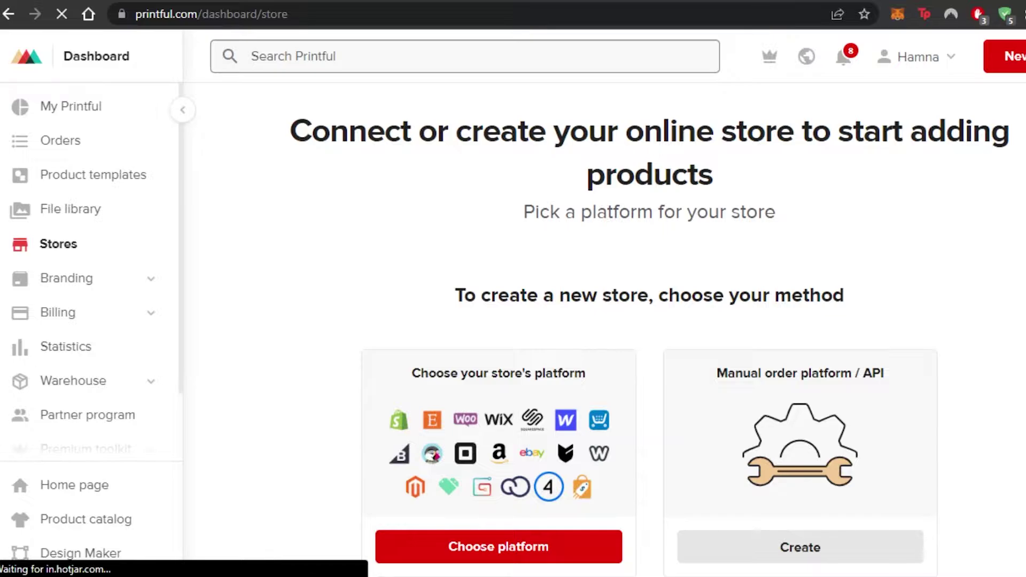
{"action": "scroll", "coordinate": [649, 332], "scroll_direction": "down", "scroll_amount": 4}
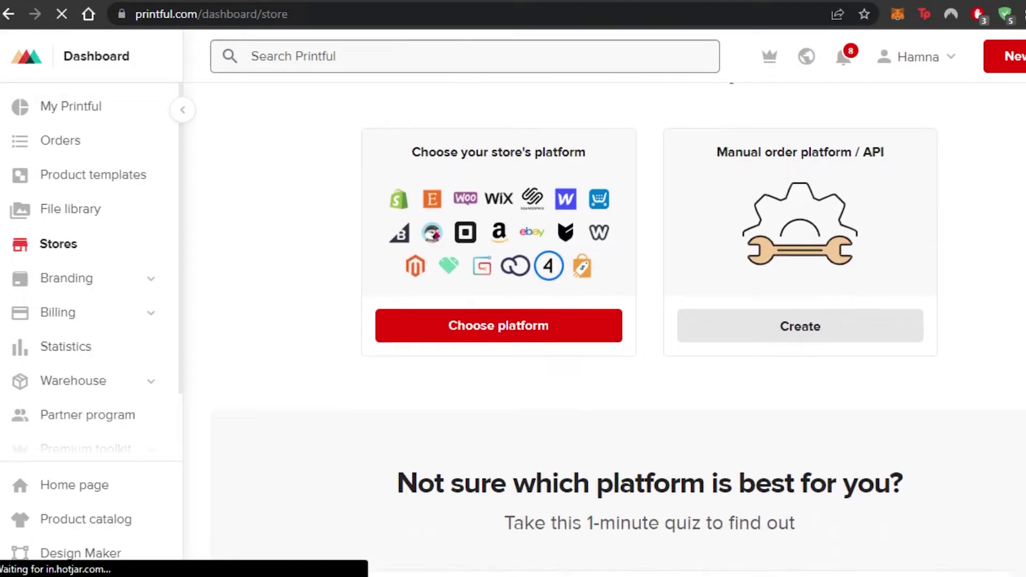
{"action": "left_click", "coordinate": [521, 330]}
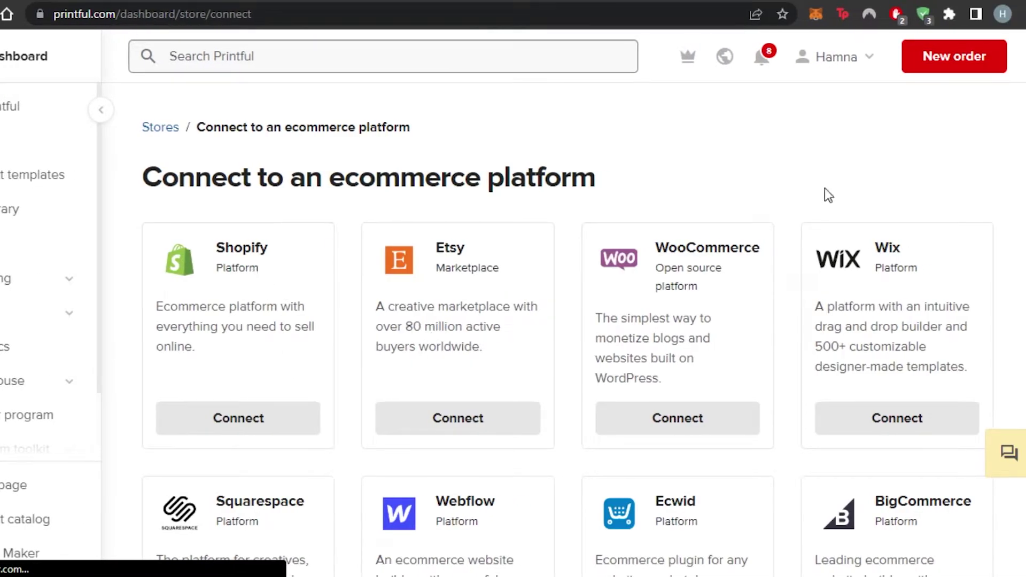
Step: Review the available ecommerce platforms and choose Etsy as the one to connect
{"action": "scroll", "coordinate": [568, 329], "scroll_direction": "down", "scroll_amount": 2}
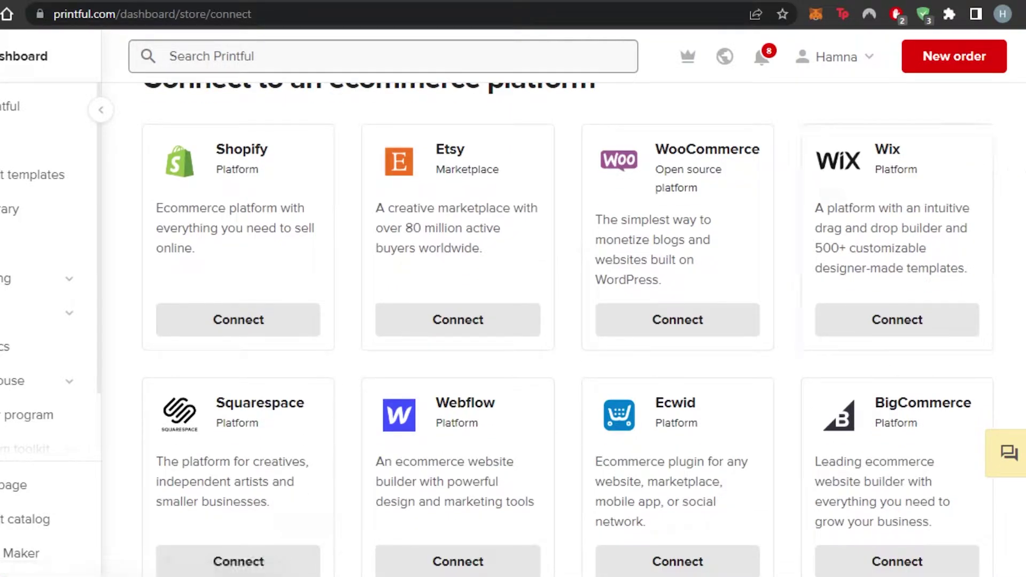
{"action": "scroll", "coordinate": [1008, 174], "scroll_direction": "down", "scroll_amount": 11}
{"action": "scroll", "coordinate": [568, 329], "scroll_direction": "down", "scroll_amount": 5}
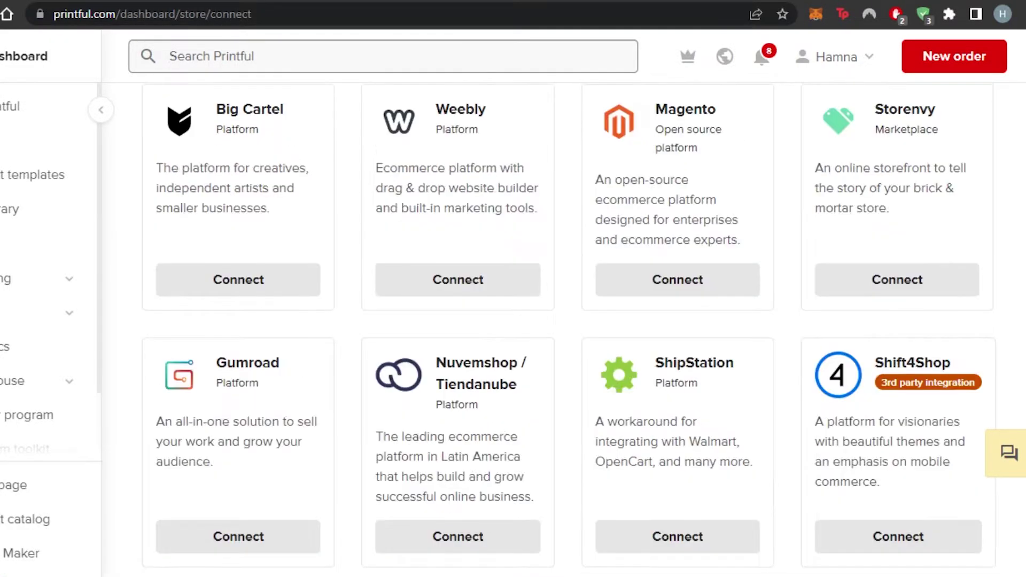
{"action": "scroll", "coordinate": [569, 329], "scroll_direction": "down", "scroll_amount": 2}
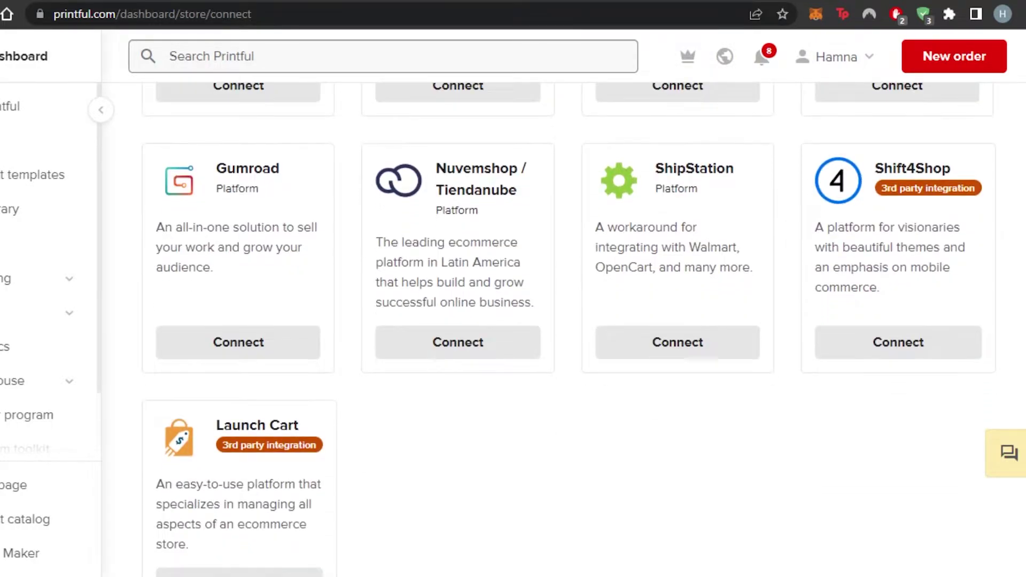
{"action": "scroll", "coordinate": [569, 329], "scroll_direction": "up", "scroll_amount": 15}
{"action": "scroll", "coordinate": [569, 329], "scroll_direction": "up", "scroll_amount": 4}
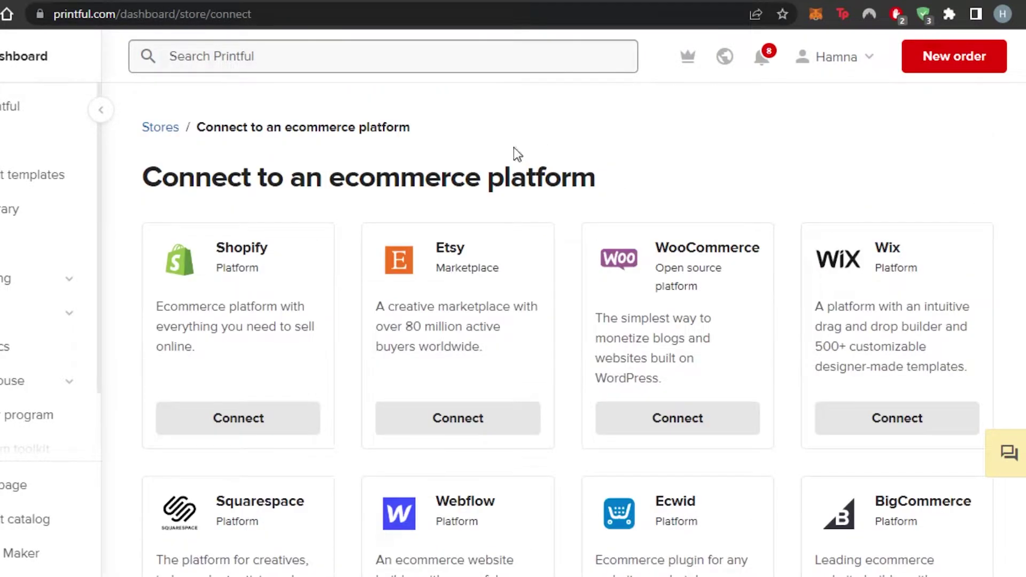
{"action": "left_click", "coordinate": [463, 423]}
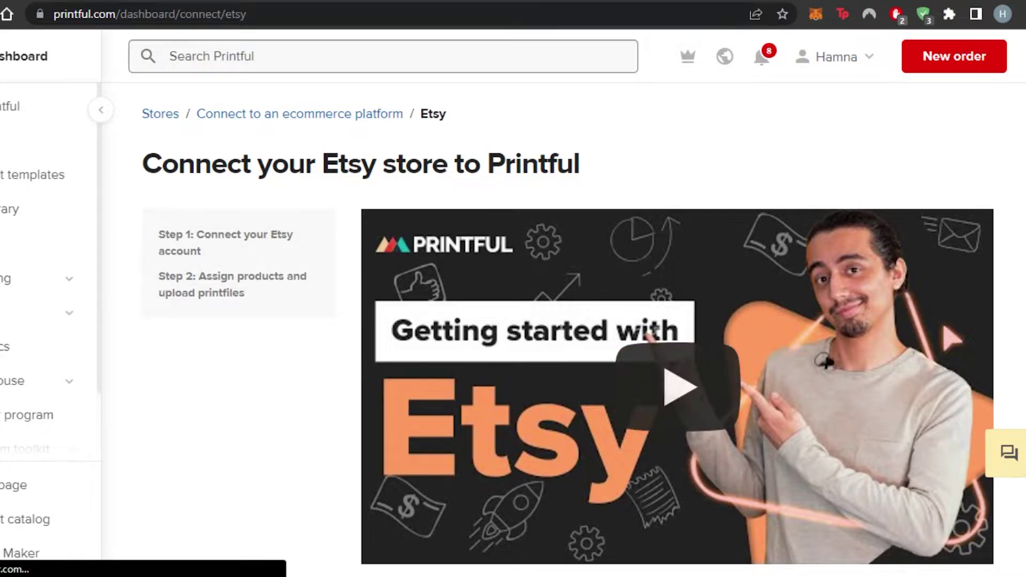
Step: Find Step 1 of the Etsy connection guide and start authorizing the Printful Etsy application
{"action": "scroll", "coordinate": [650, 337], "scroll_direction": "down", "scroll_amount": 4}
{"action": "scroll", "coordinate": [870, 256], "scroll_direction": "down", "scroll_amount": 5}
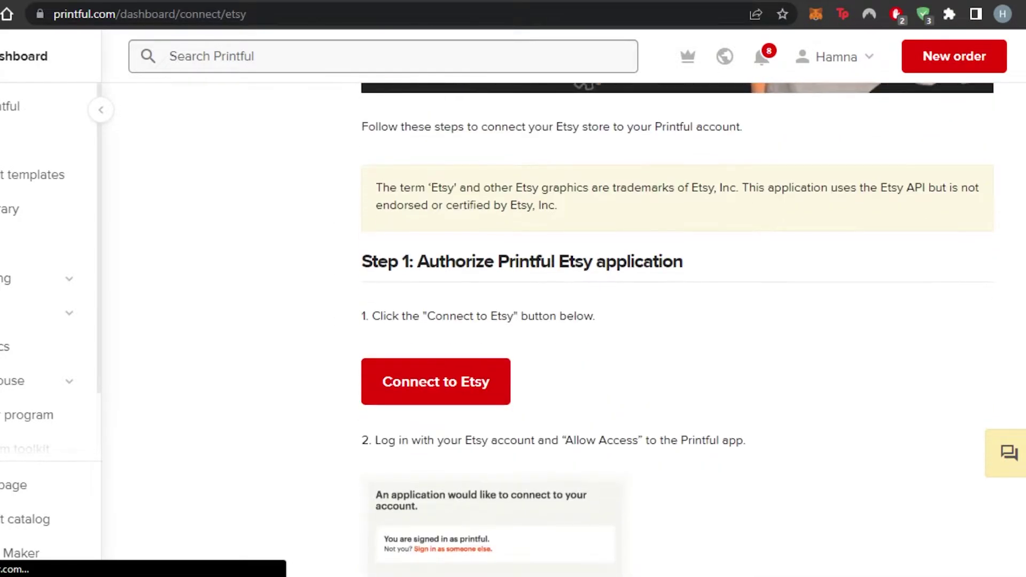
{"action": "scroll", "coordinate": [657, 264], "scroll_direction": "down", "scroll_amount": 1}
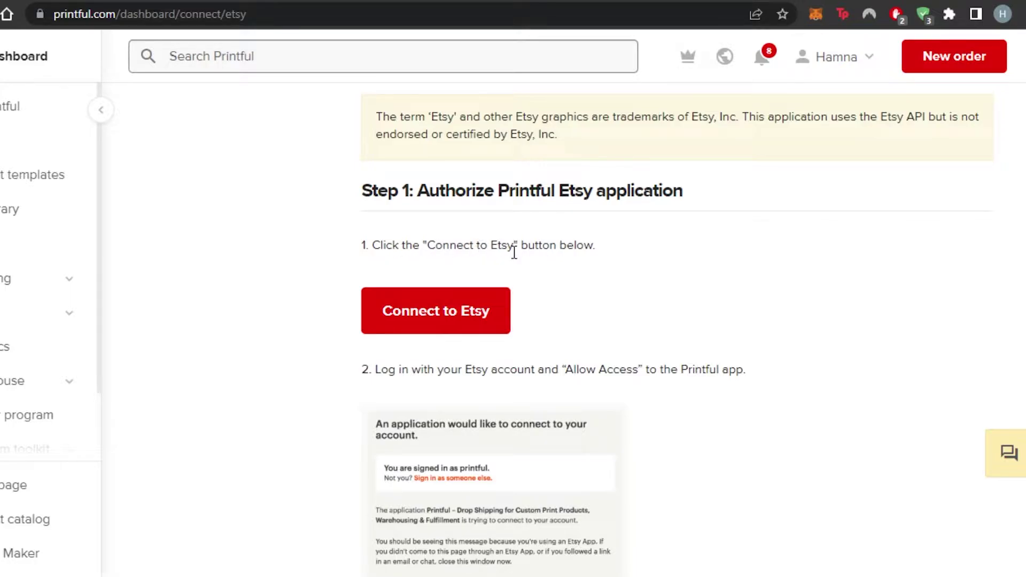
{"action": "left_click", "coordinate": [463, 309]}
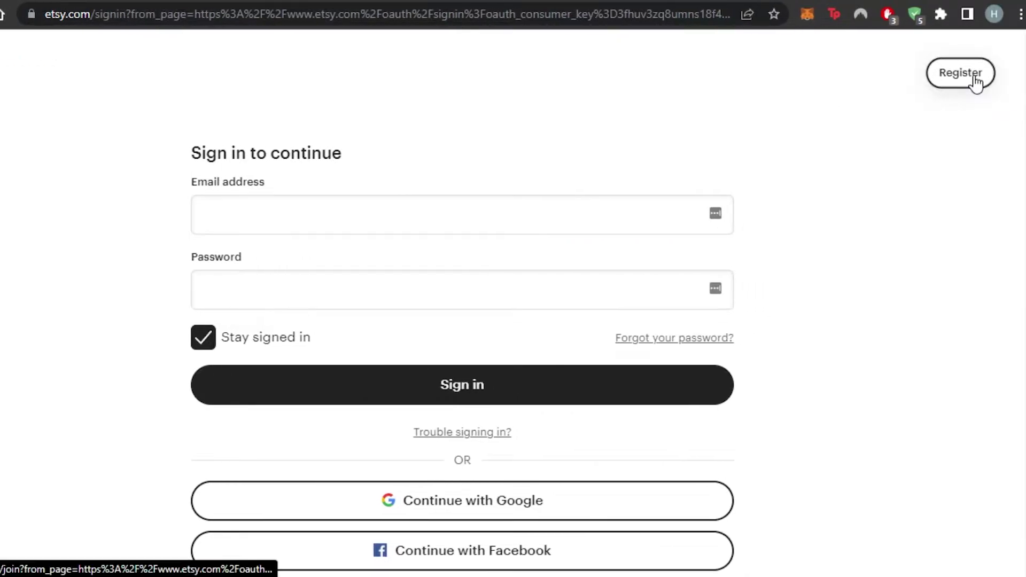
Step: Open the Etsy registration form for creating a new account and start on its email address field
{"action": "left_click", "coordinate": [974, 79]}
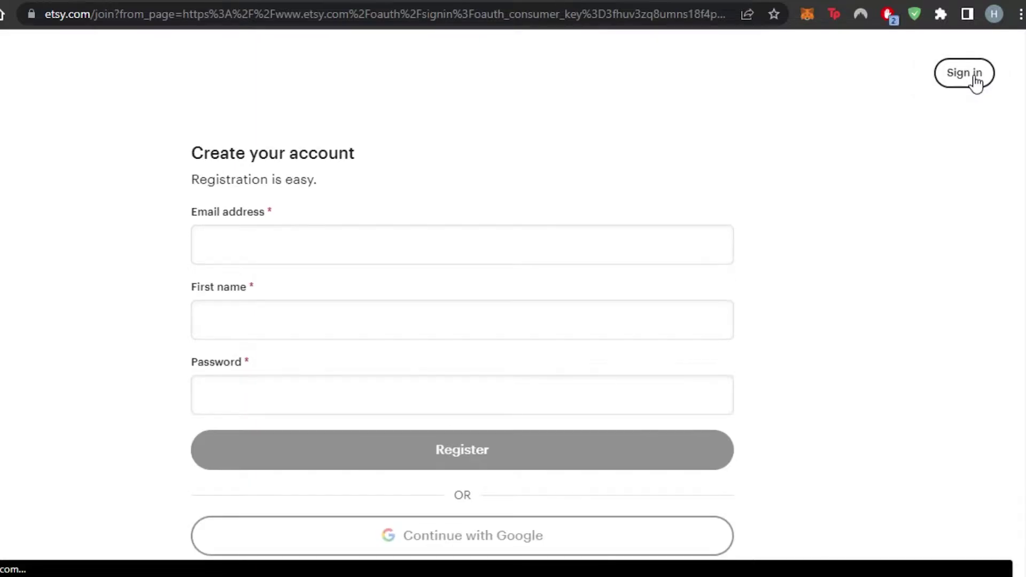
{"action": "left_click", "coordinate": [511, 246]}
{"action": "left_click", "coordinate": [345, 283]}
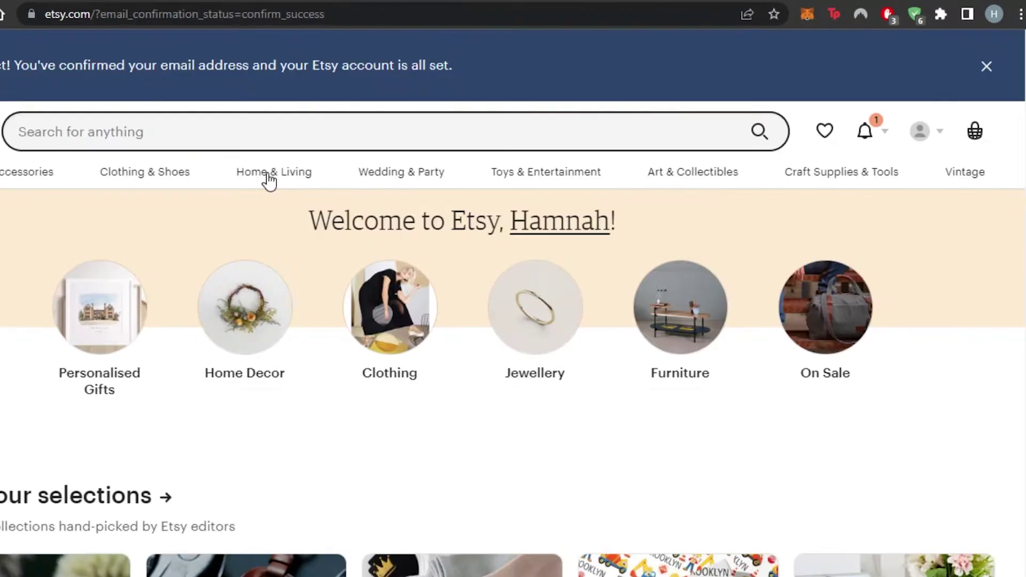
Step: Look over the signed-in Etsy home page and its curated gift selections
{"action": "mouse_move", "coordinate": [268, 177]}
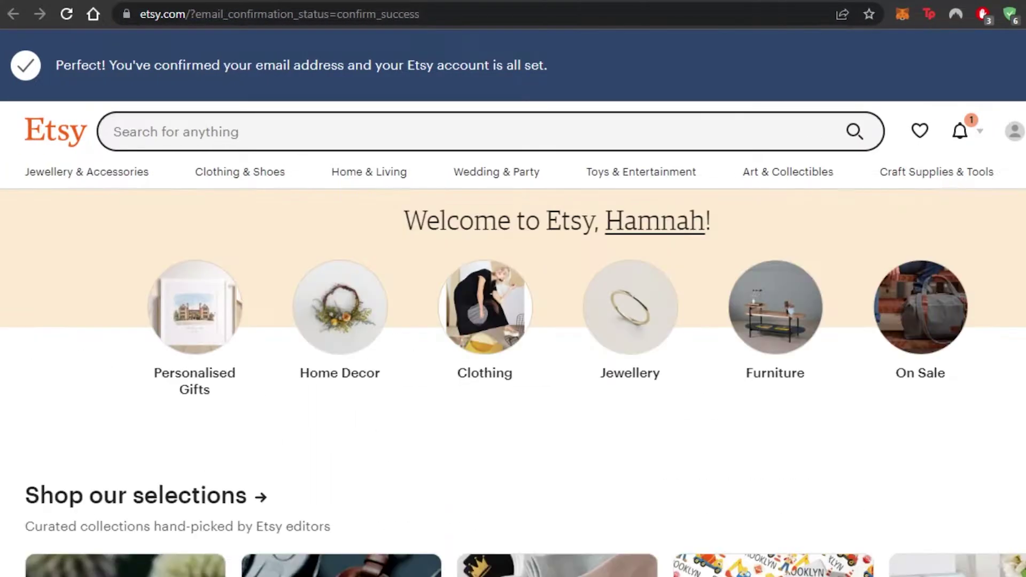
{"action": "scroll", "coordinate": [513, 299], "scroll_direction": "down", "scroll_amount": 6}
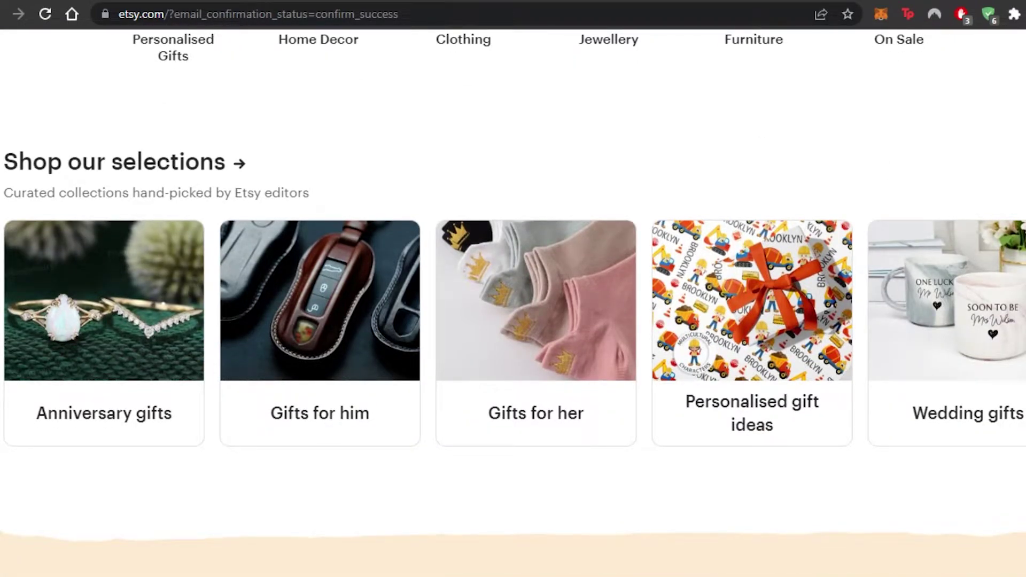
{"action": "scroll", "coordinate": [756, 122], "scroll_direction": "up", "scroll_amount": 3}
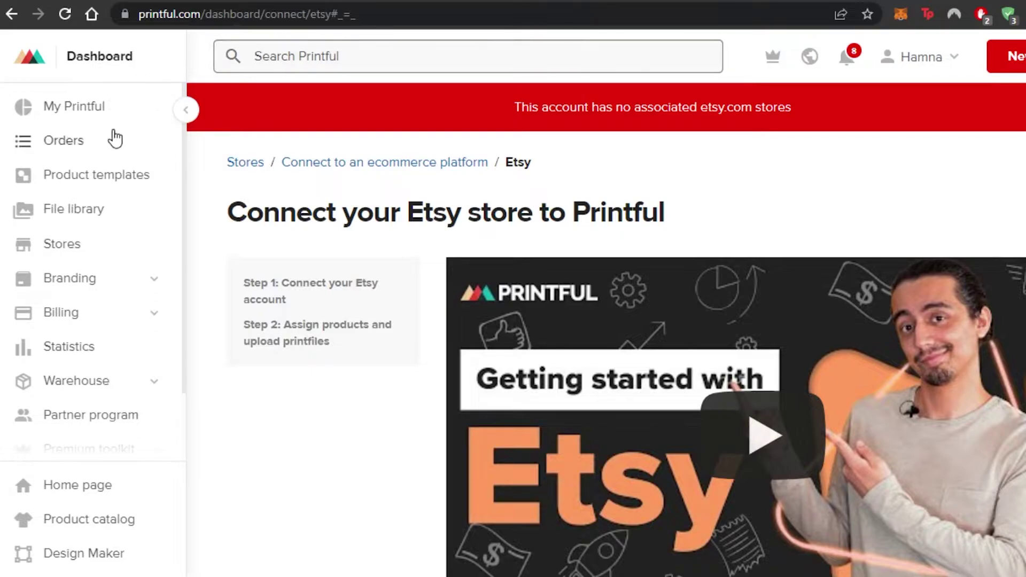
Step: Open the product templates in Printful and look through the existing designs
{"action": "left_click", "coordinate": [20, 181]}
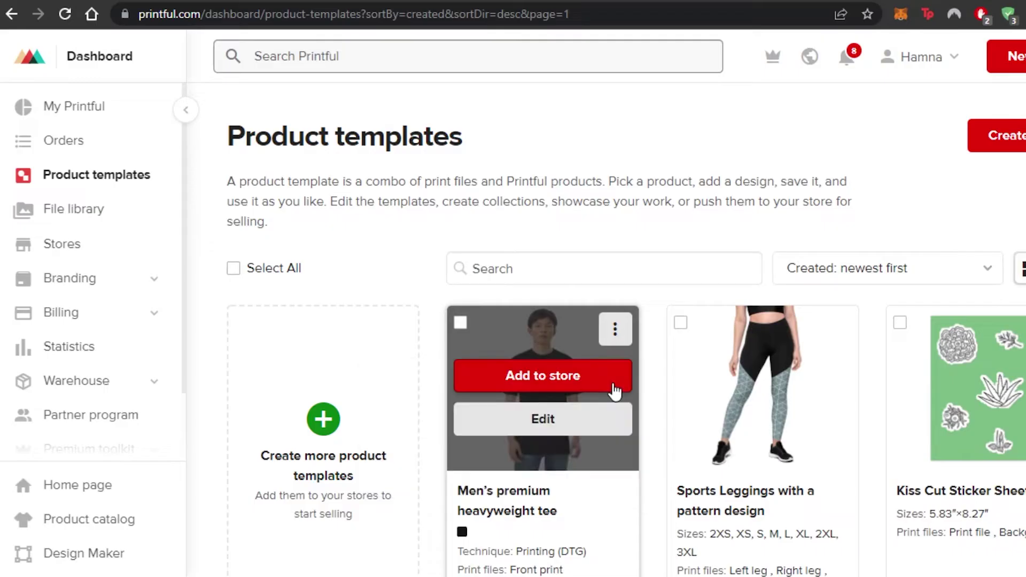
{"action": "scroll", "coordinate": [579, 329], "scroll_direction": "down", "scroll_amount": 6}
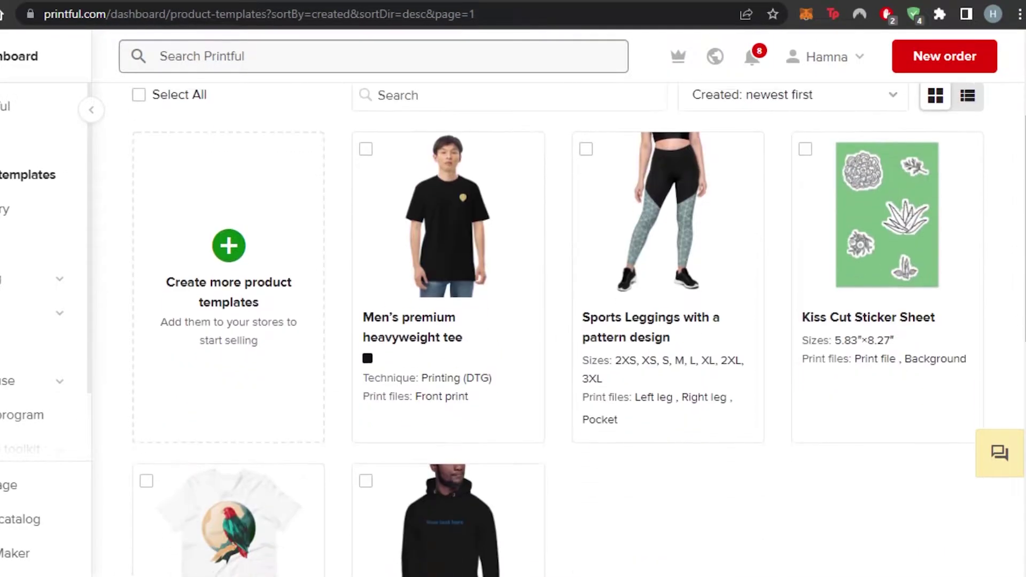
{"action": "scroll", "coordinate": [579, 329], "scroll_direction": "up", "scroll_amount": 6}
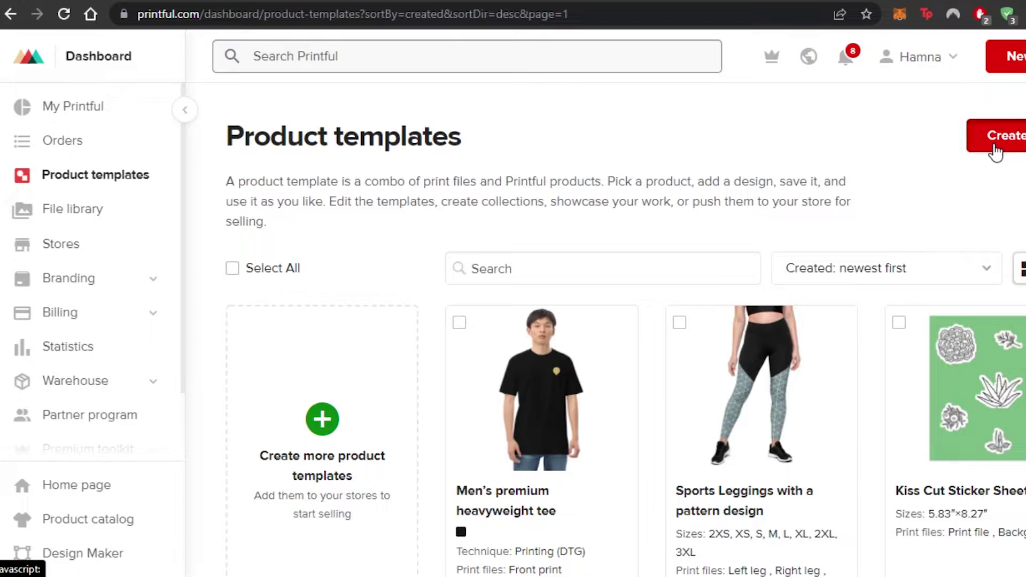
Step: Start a new product template and pick the Engraved Silver Bar Chain Necklace from the jewelry accessories
{"action": "left_click", "coordinate": [995, 152]}
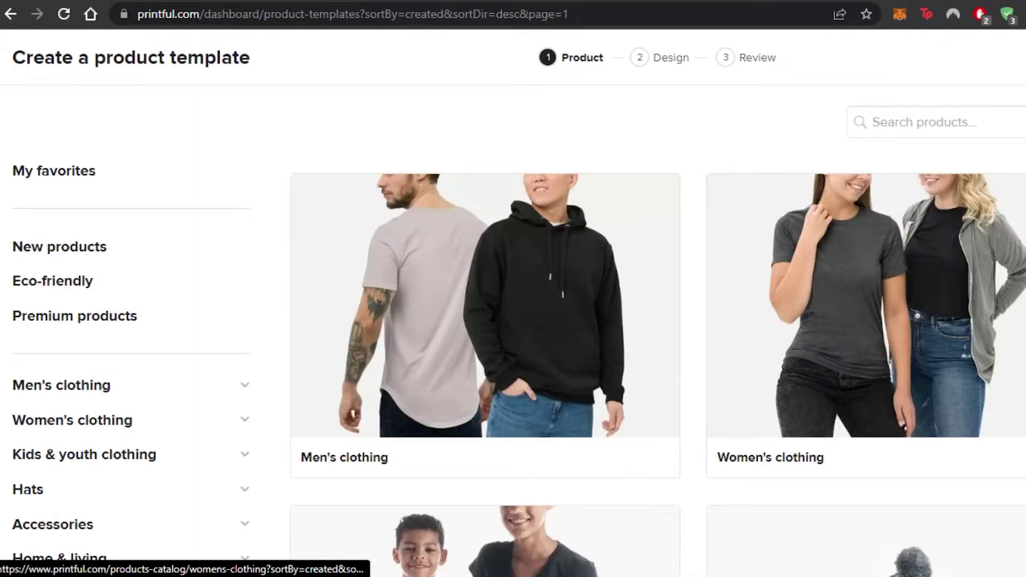
{"action": "scroll", "coordinate": [588, 320], "scroll_direction": "down", "scroll_amount": 5}
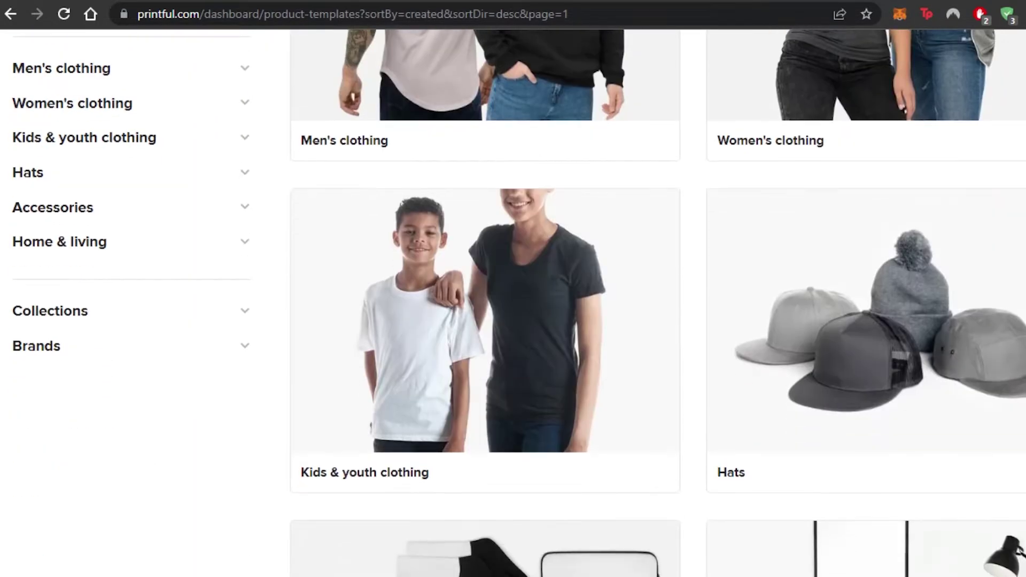
{"action": "left_click", "coordinate": [168, 219]}
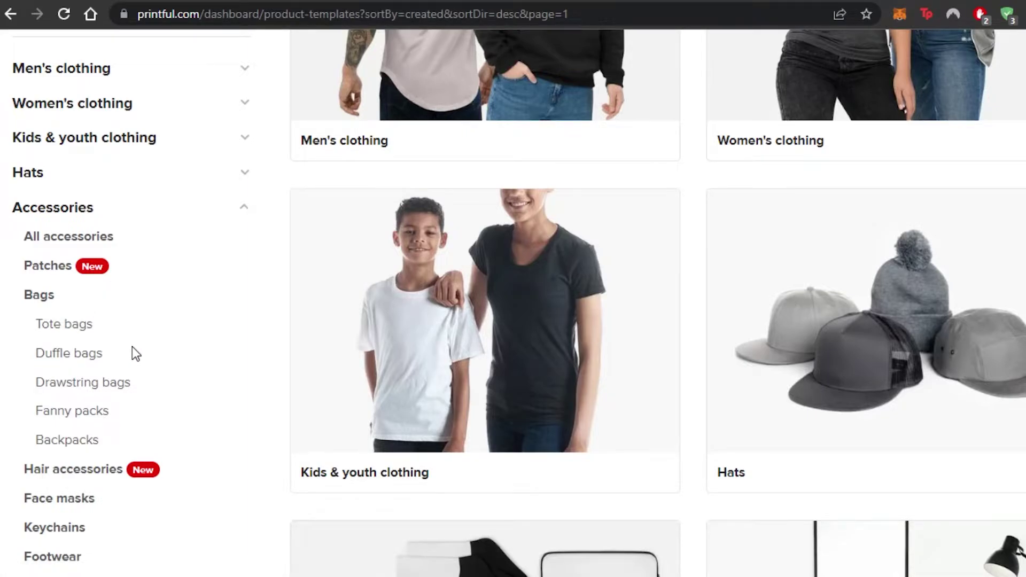
{"action": "scroll", "coordinate": [865, 321], "scroll_direction": "down", "scroll_amount": 7}
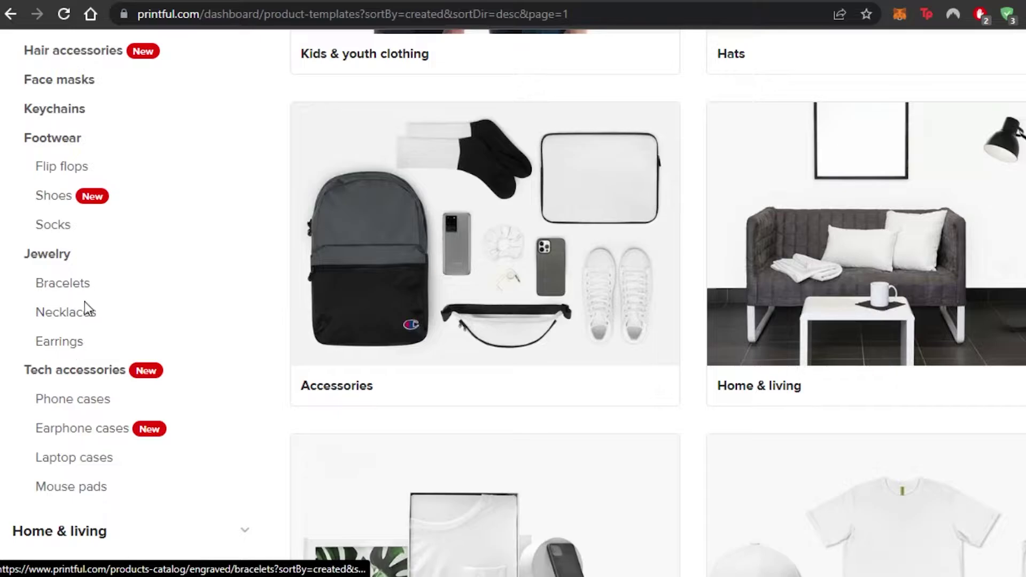
{"action": "left_click", "coordinate": [69, 313]}
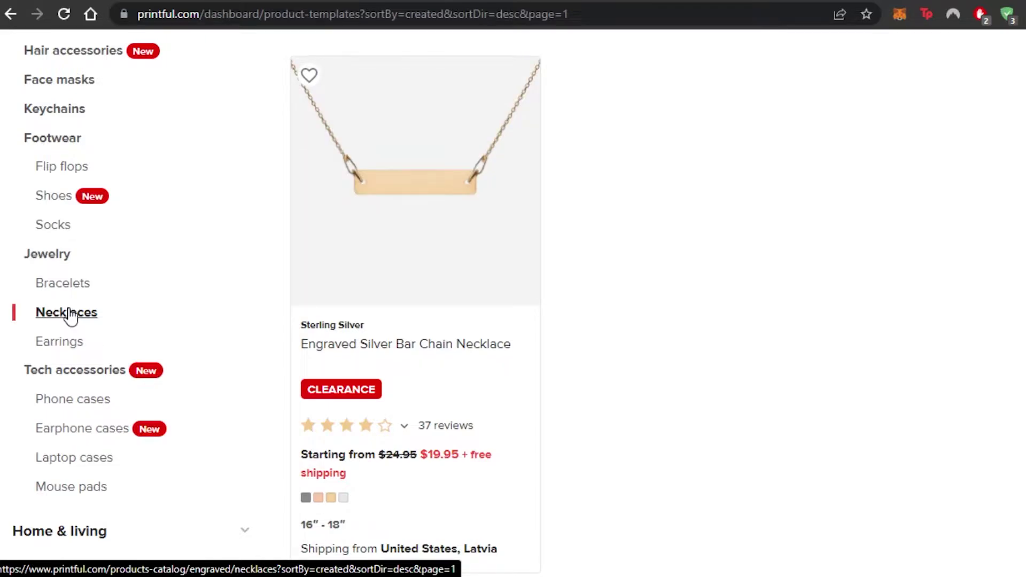
{"action": "left_click", "coordinate": [471, 272]}
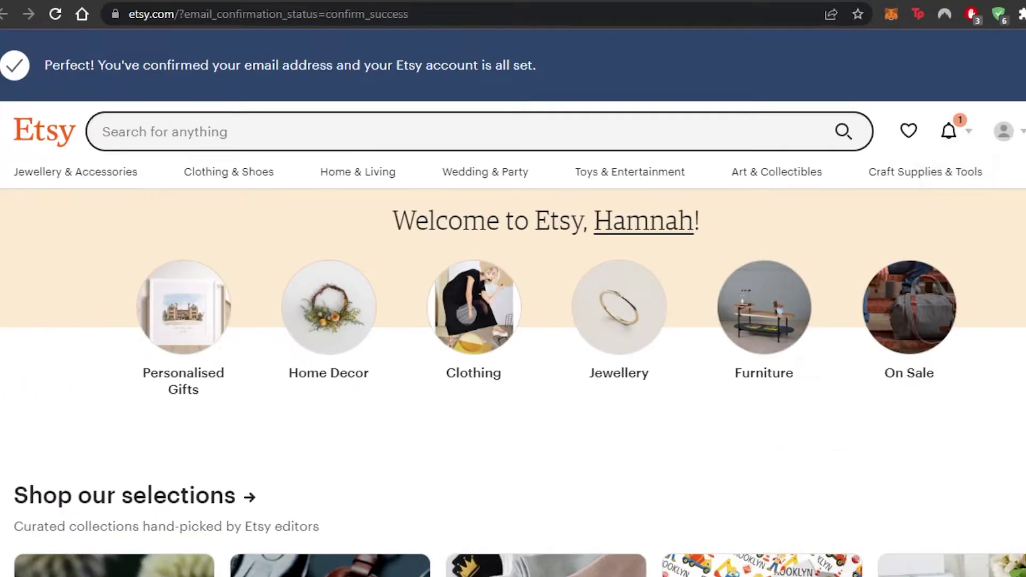
Step: Review the necklace's product details and coating choices, and open its design options
{"action": "scroll", "coordinate": [513, 299], "scroll_direction": "down", "scroll_amount": 8}
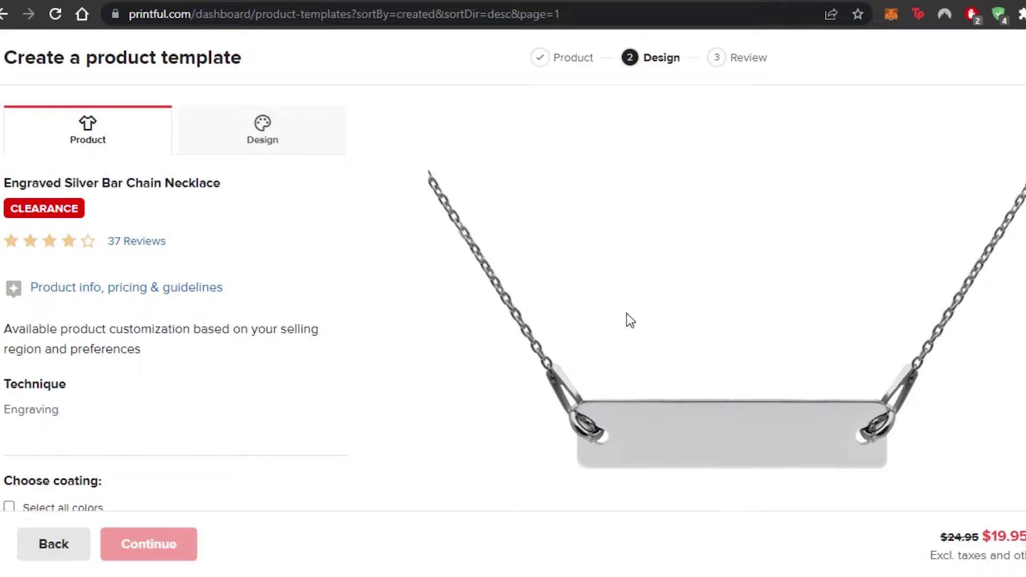
{"action": "scroll", "coordinate": [651, 402], "scroll_direction": "down", "scroll_amount": 3}
{"action": "scroll", "coordinate": [652, 402], "scroll_direction": "up", "scroll_amount": 2}
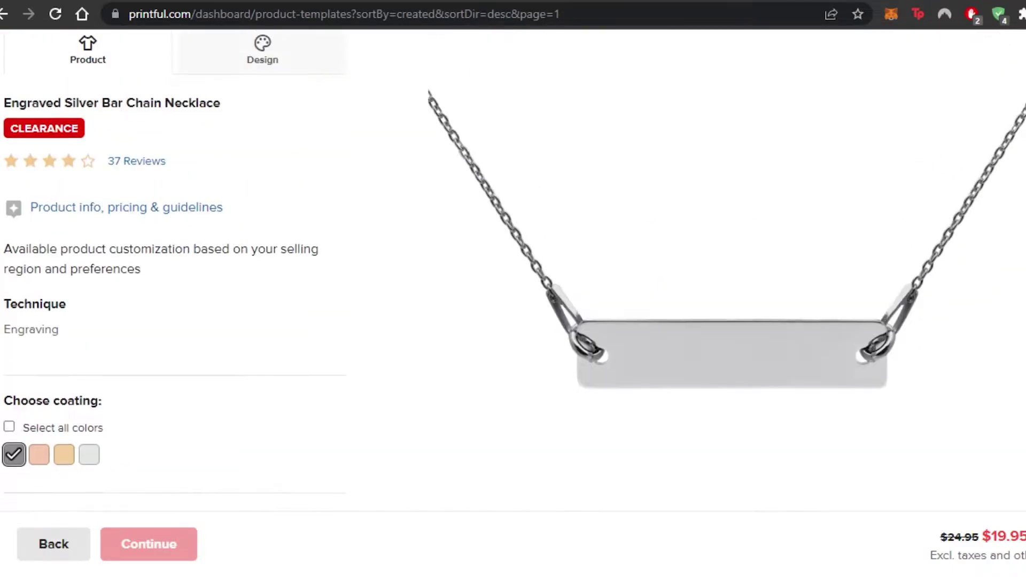
{"action": "scroll", "coordinate": [394, 259], "scroll_direction": "up", "scroll_amount": 1}
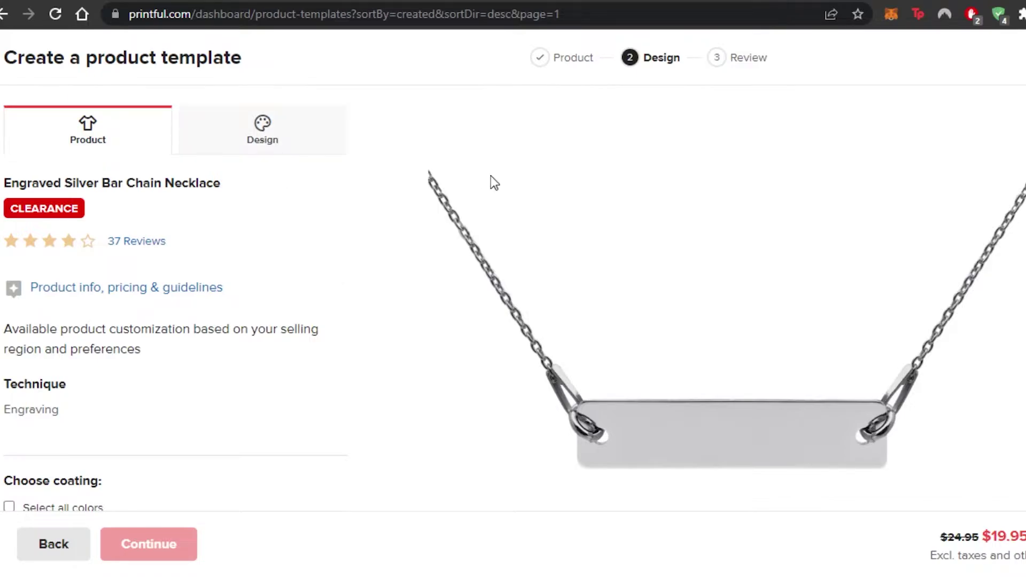
{"action": "left_click", "coordinate": [261, 142]}
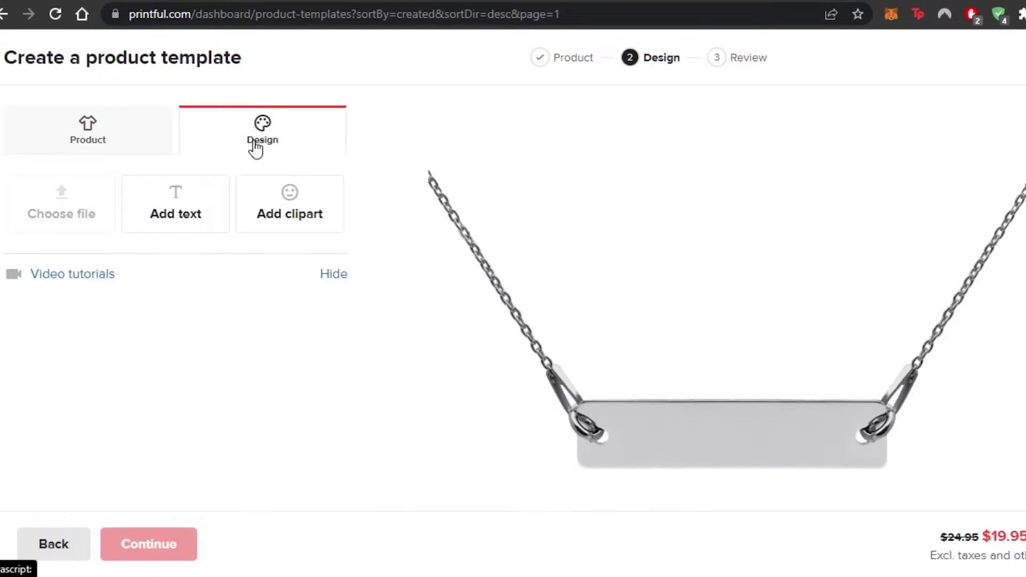
Step: Add the engraving text "Believer" to the necklace's bar and set its font to Sofia
{"action": "left_click", "coordinate": [201, 221]}
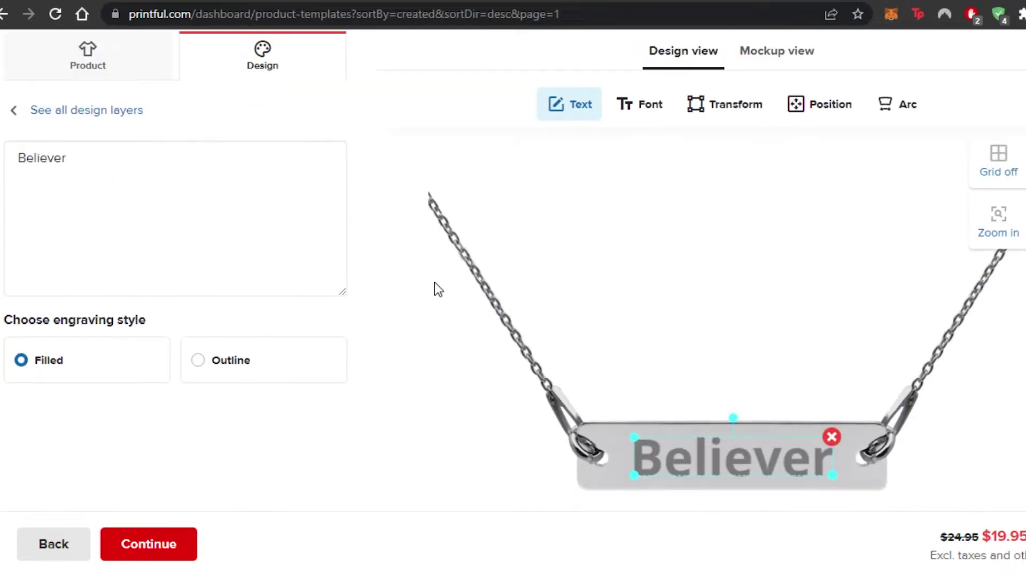
{"action": "left_click", "coordinate": [643, 107]}
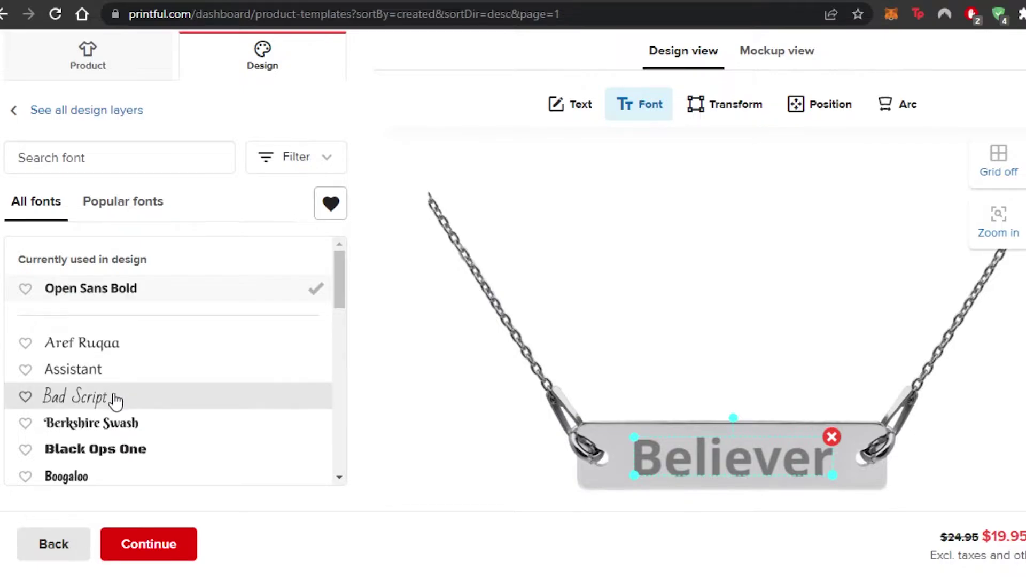
{"action": "left_click", "coordinate": [114, 398]}
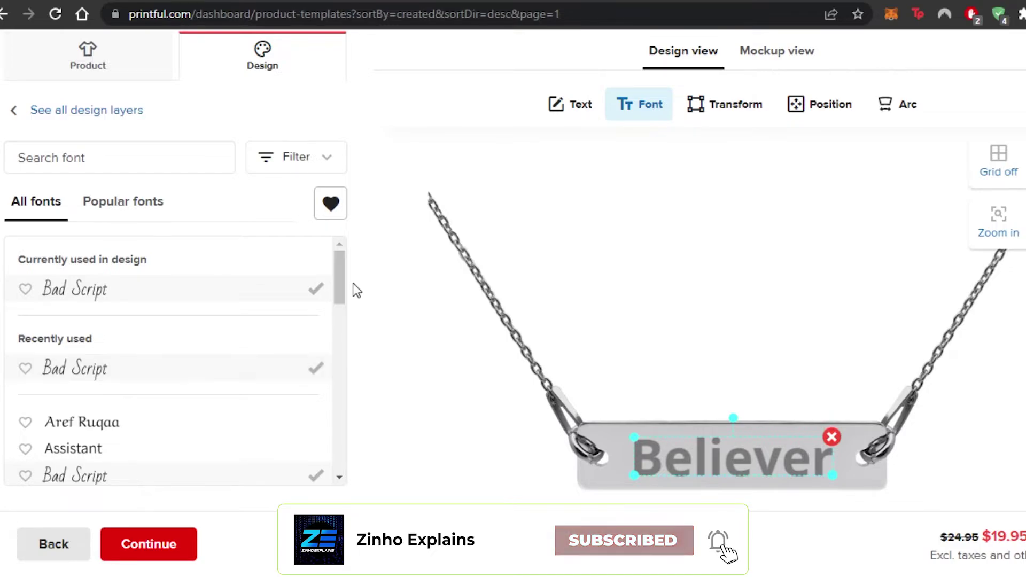
{"action": "left_click_drag", "start_coordinate": [342, 269], "coordinate": [342, 449]}
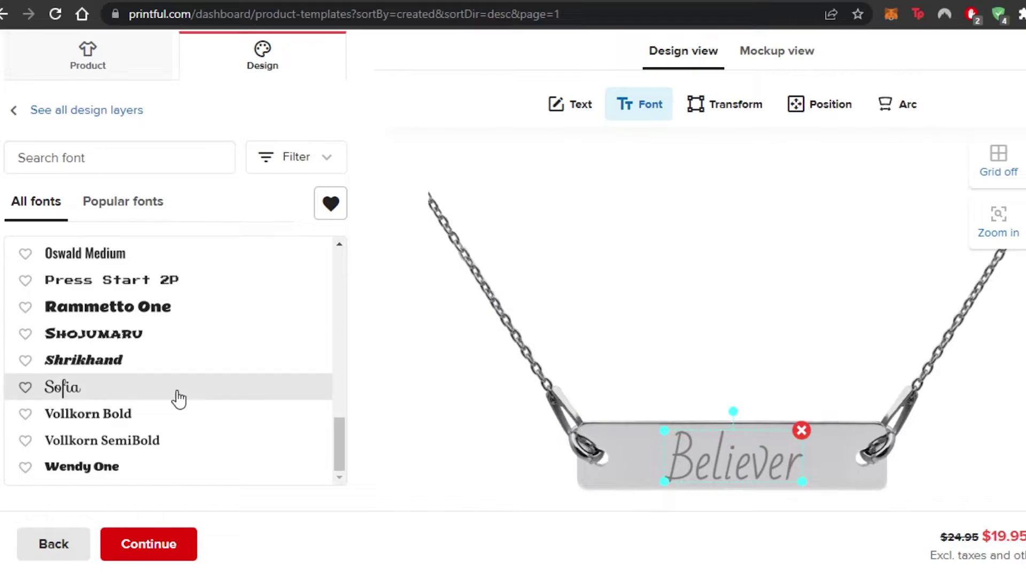
{"action": "left_click", "coordinate": [122, 385]}
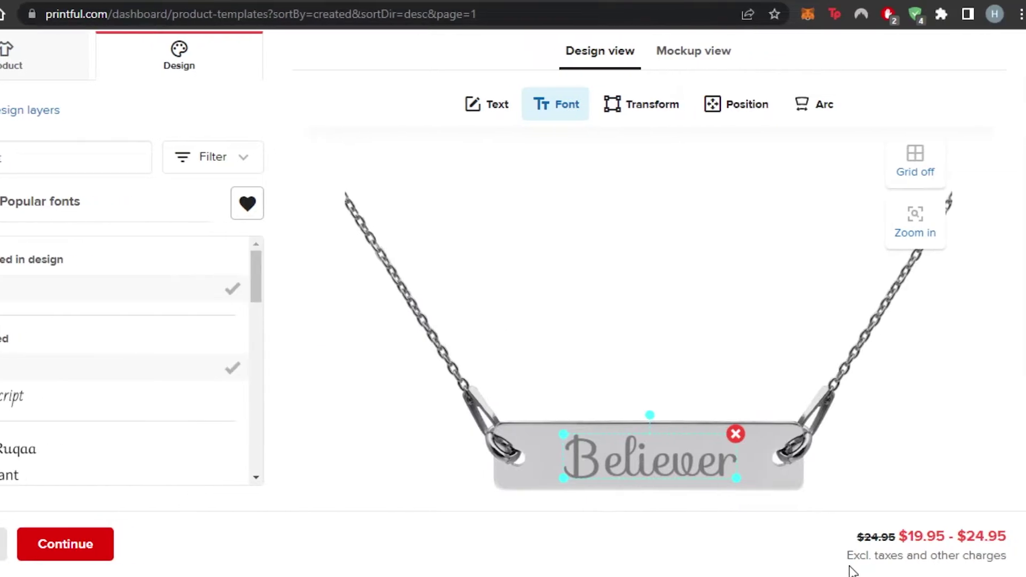
Step: Check the necklace's price and add the pink coating to the selected product coatings
{"action": "mouse_move", "coordinate": [932, 532]}
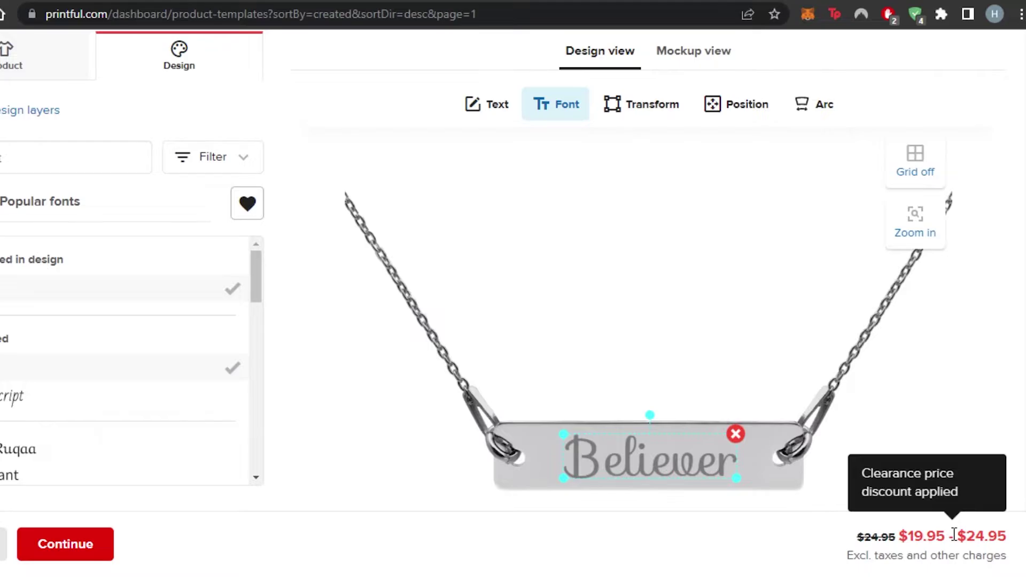
{"action": "scroll", "coordinate": [646, 320], "scroll_direction": "down", "scroll_amount": 4}
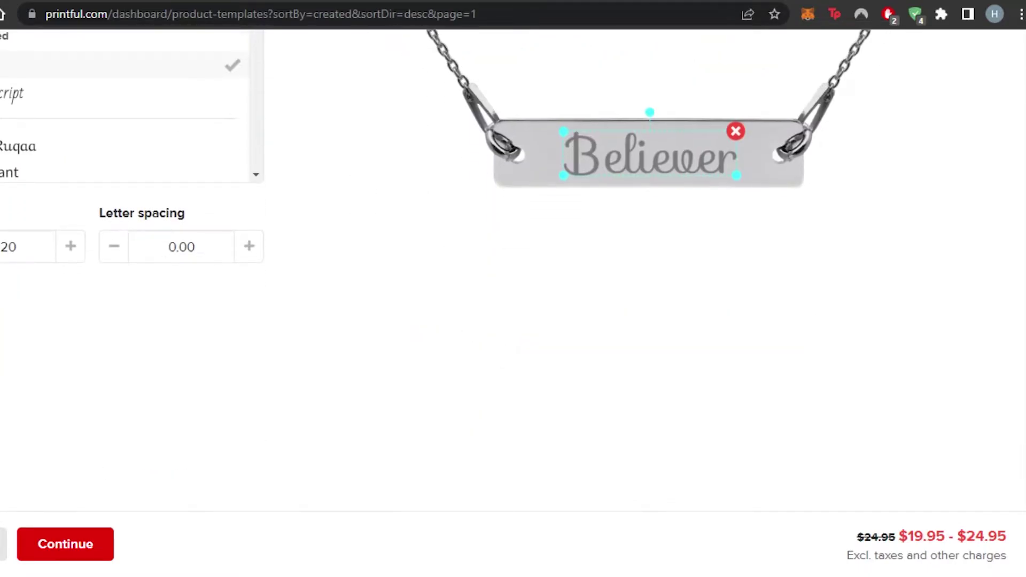
{"action": "scroll", "coordinate": [535, 321], "scroll_direction": "up", "scroll_amount": 4}
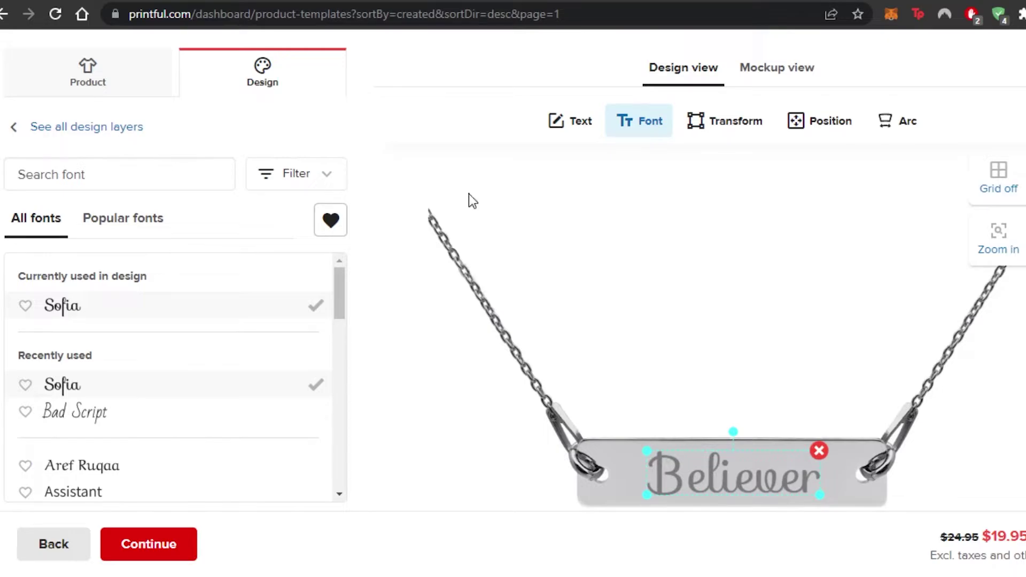
{"action": "left_click", "coordinate": [104, 72]}
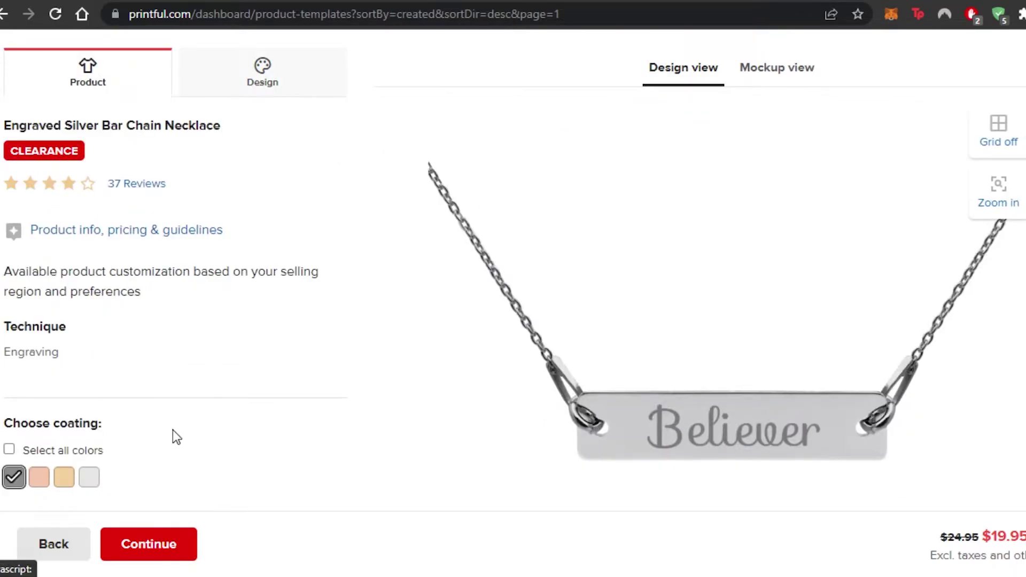
{"action": "scroll", "coordinate": [504, 398], "scroll_direction": "down", "scroll_amount": 2}
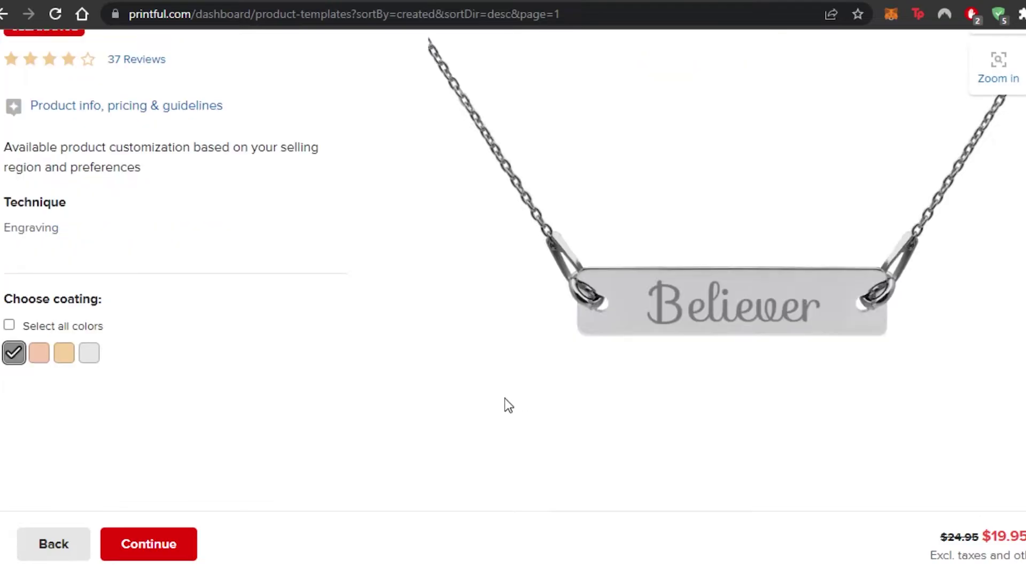
{"action": "left_click", "coordinate": [40, 359]}
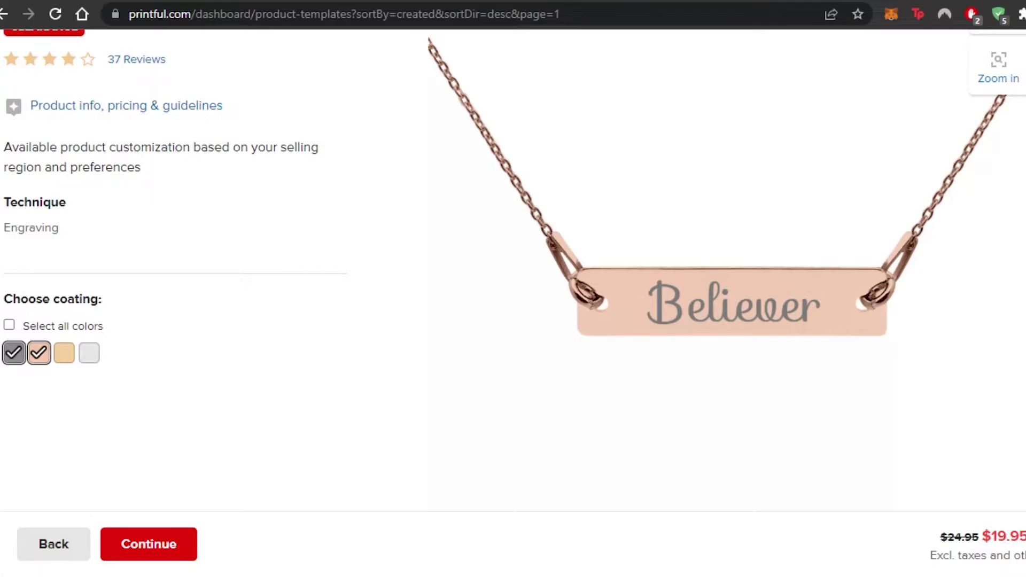
{"action": "scroll", "coordinate": [513, 271], "scroll_direction": "up", "scroll_amount": 3}
{"action": "scroll", "coordinate": [513, 271], "scroll_direction": "down", "scroll_amount": 2}
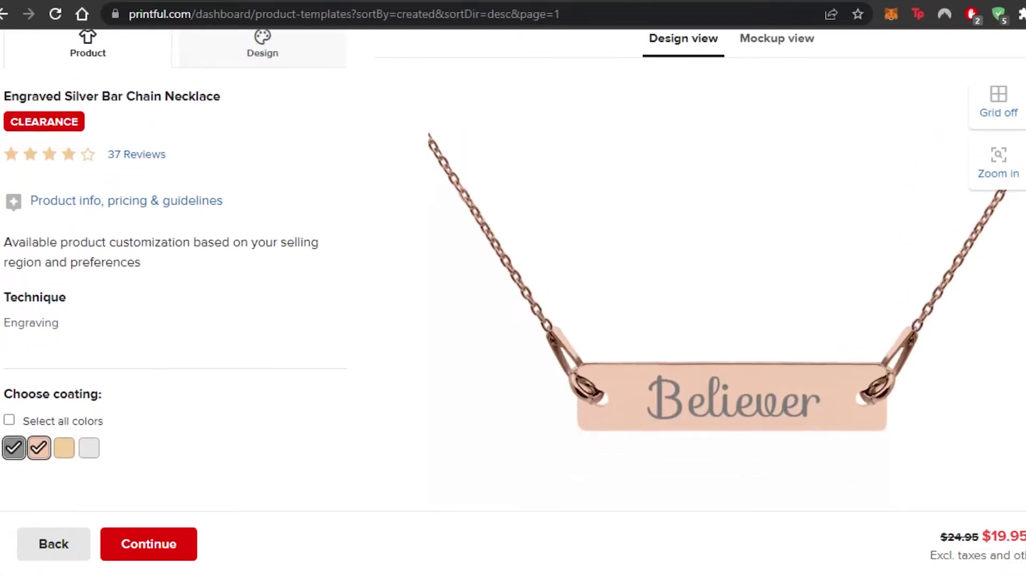
Step: Proceed to the review, title the template "Believer Engraved Silver Bar Chain Necklace" and save it
{"action": "left_click", "coordinate": [189, 544]}
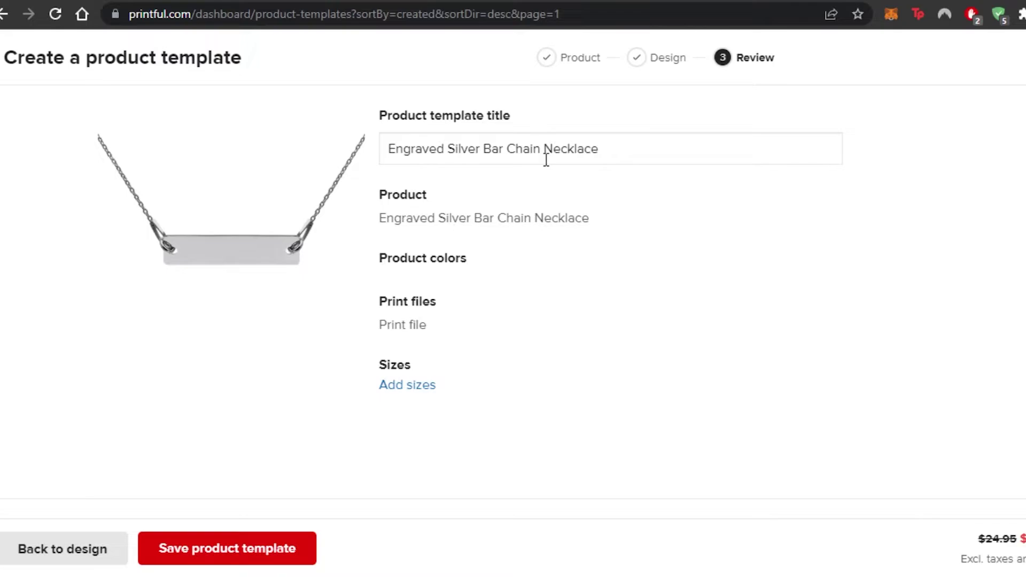
{"action": "left_click", "coordinate": [387, 148]}
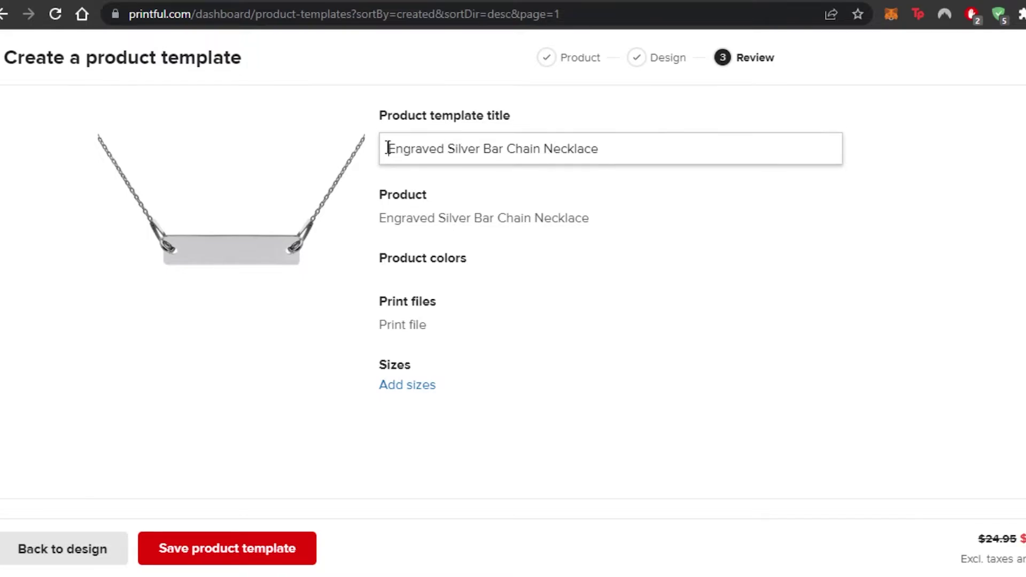
{"action": "type", "text": "Beli"}
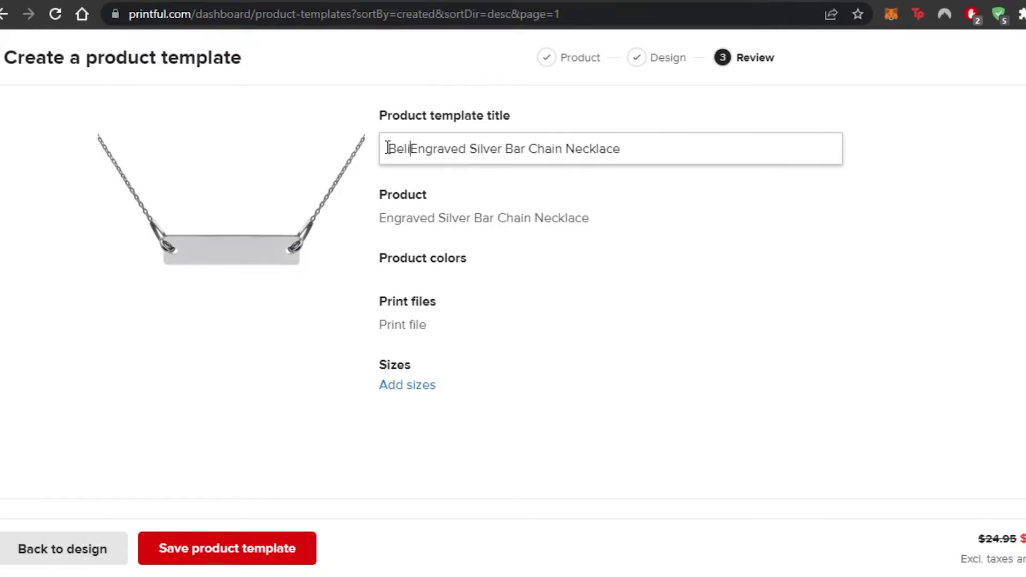
{"action": "type", "text": "ever"}
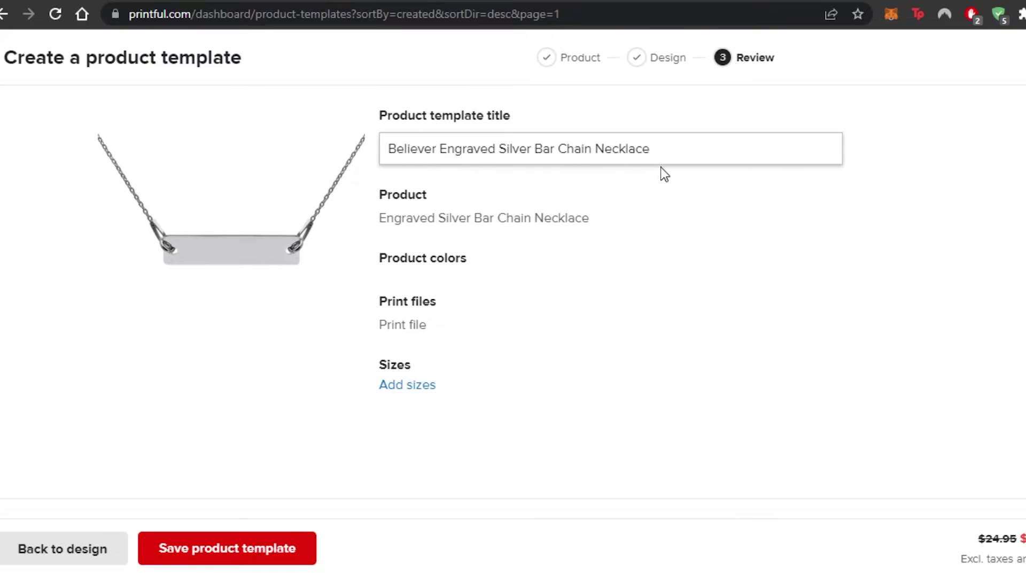
{"action": "mouse_move", "coordinate": [398, 327]}
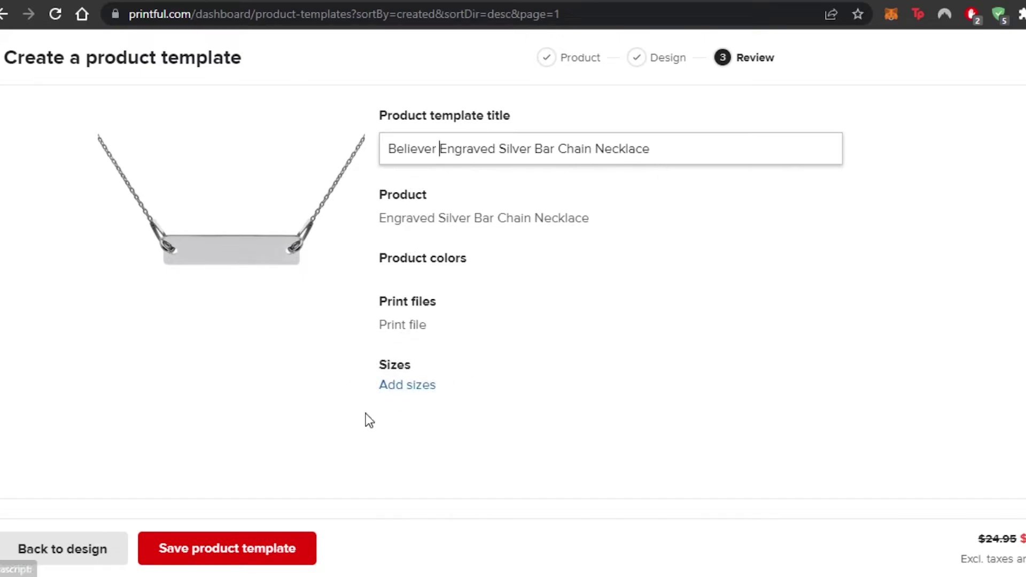
{"action": "left_click", "coordinate": [285, 550]}
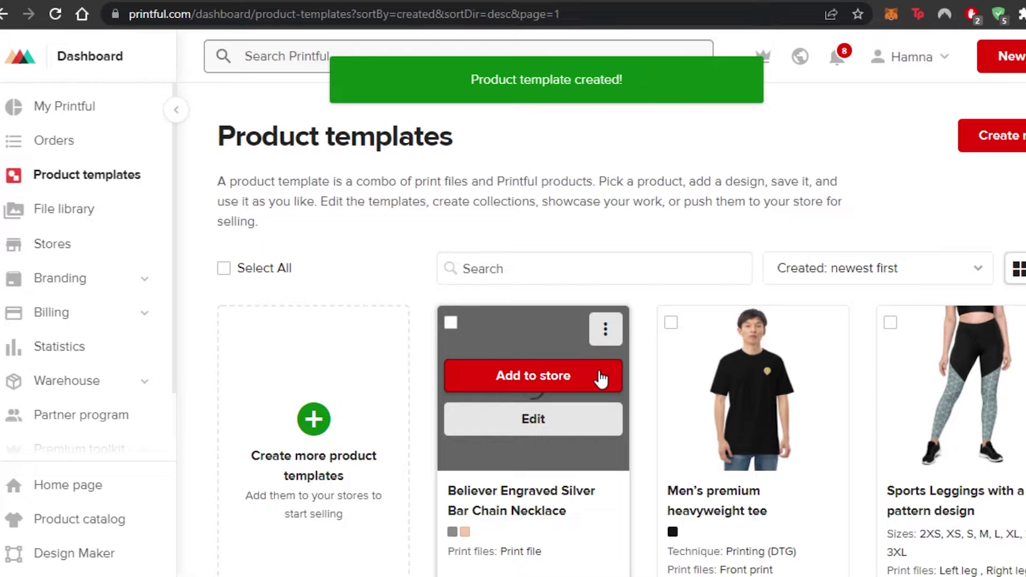
Step: Switch to Etsy and look over the home page from its category shortcuts down to the footer links
{"action": "mouse_move", "coordinate": [513, 522]}
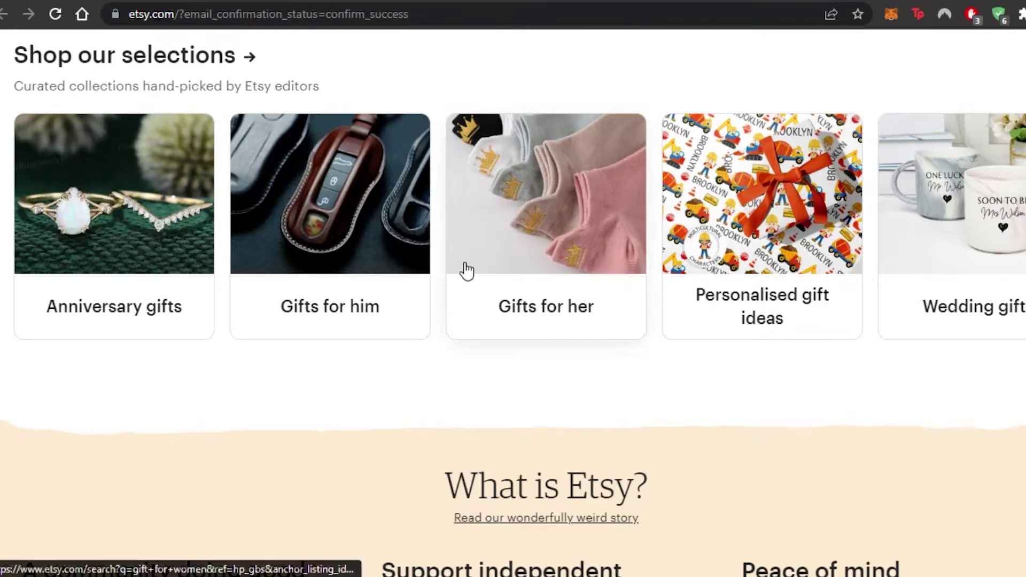
{"action": "scroll", "coordinate": [512, 299], "scroll_direction": "up", "scroll_amount": 8}
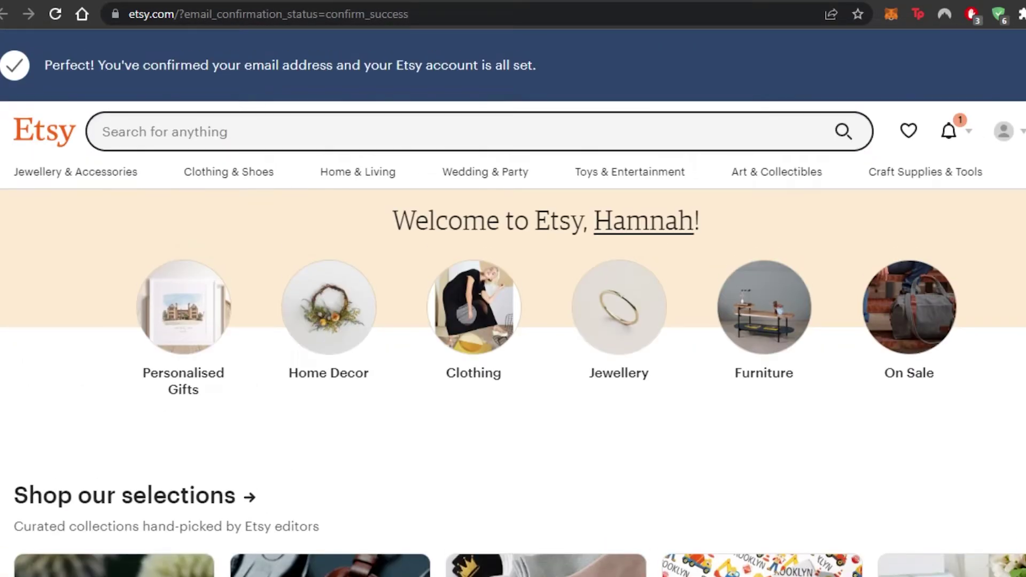
{"action": "scroll", "coordinate": [513, 299], "scroll_direction": "down", "scroll_amount": 2}
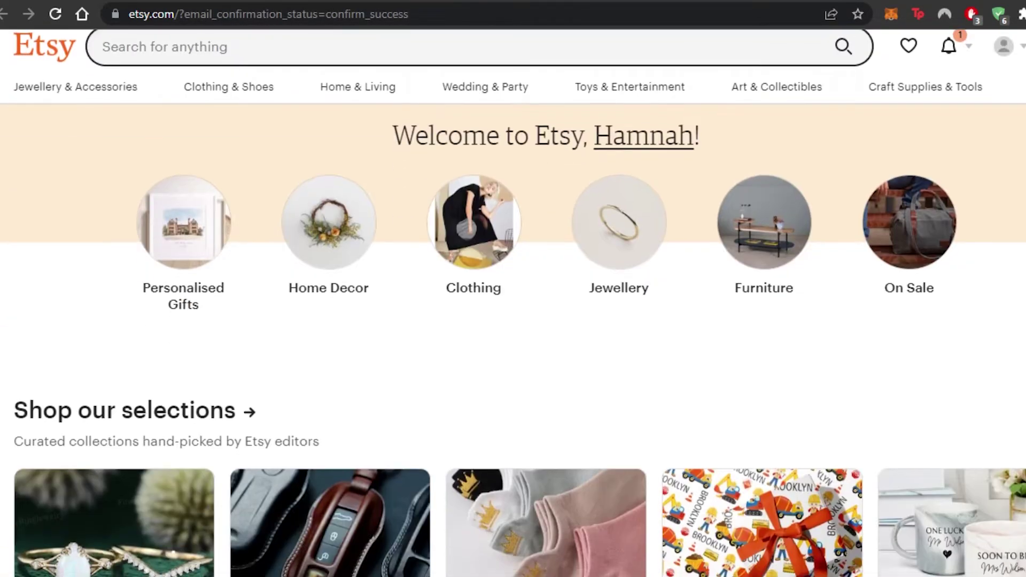
{"action": "scroll", "coordinate": [513, 299], "scroll_direction": "up", "scroll_amount": 2}
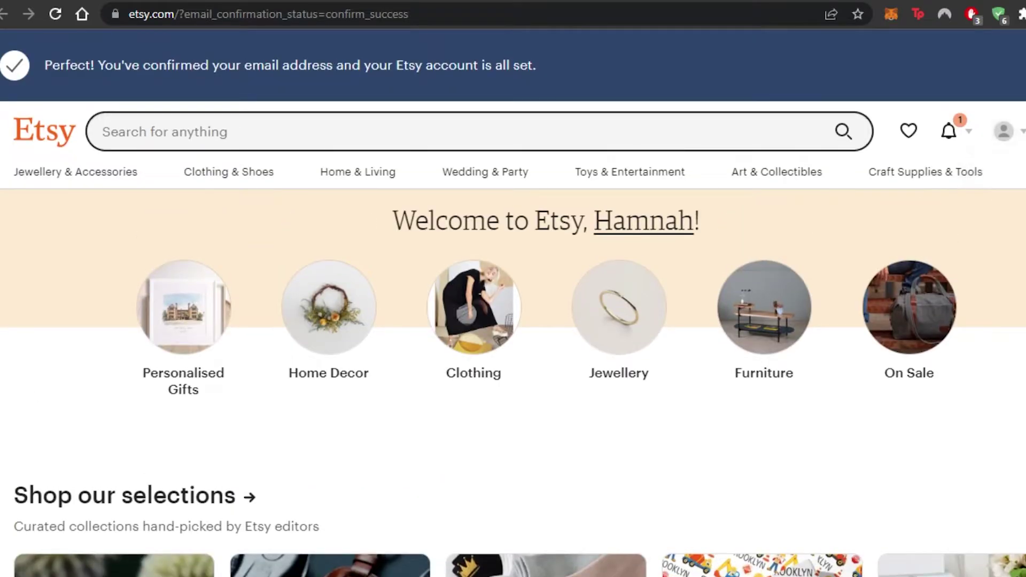
{"action": "scroll", "coordinate": [513, 299], "scroll_direction": "down", "scroll_amount": 1}
{"action": "scroll", "coordinate": [513, 299], "scroll_direction": "down", "scroll_amount": 20}
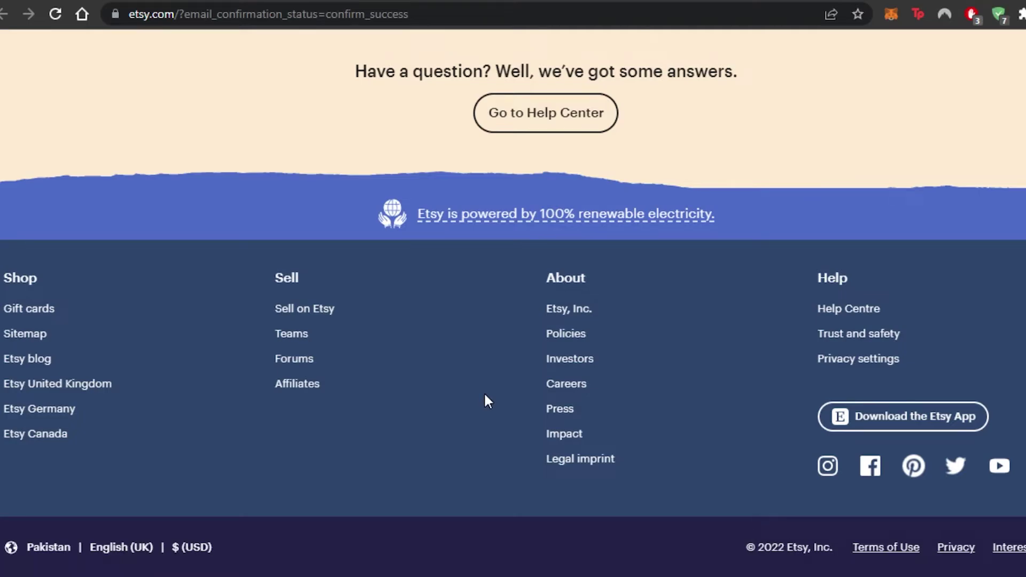
{"action": "scroll", "coordinate": [513, 299], "scroll_direction": "up", "scroll_amount": 20}
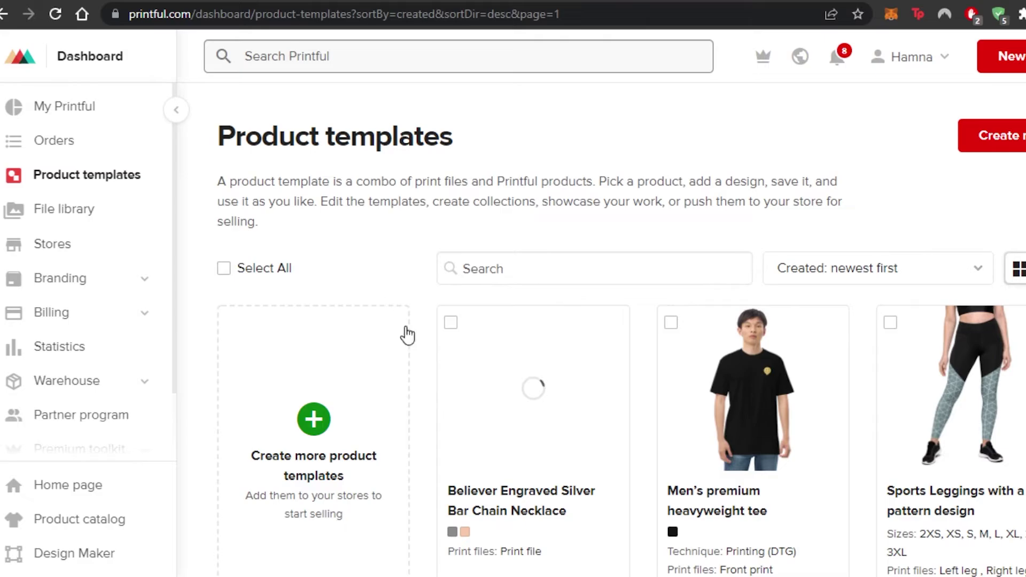
{"action": "mouse_move", "coordinate": [543, 515]}
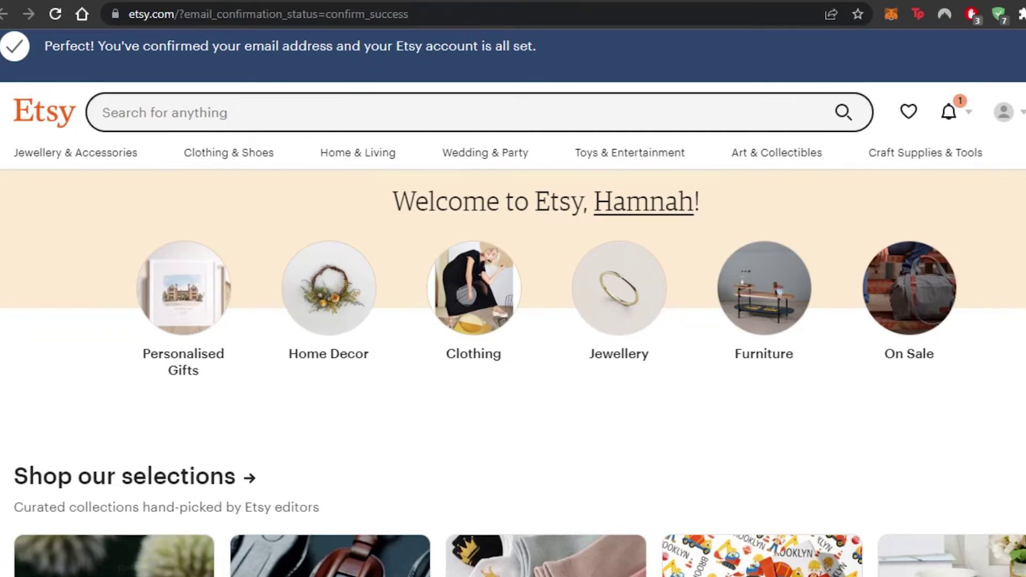
{"action": "scroll", "coordinate": [512, 299], "scroll_direction": "down", "scroll_amount": 8}
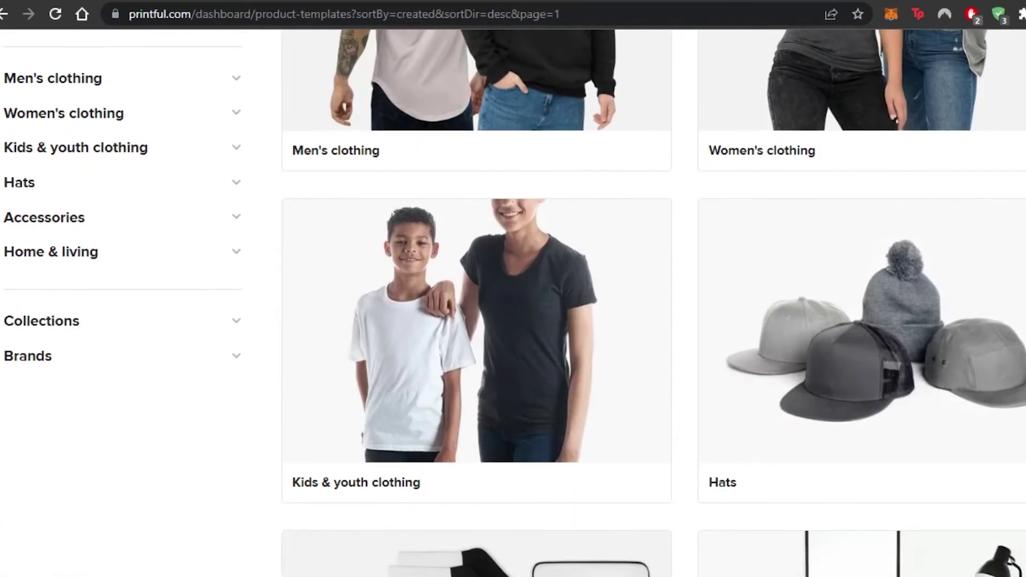
Step: In Printful's product catalog for a new template, open the Home & living category
{"action": "scroll", "coordinate": [513, 299], "scroll_direction": "down", "scroll_amount": 4}
{"action": "scroll", "coordinate": [997, 386], "scroll_direction": "down", "scroll_amount": 6}
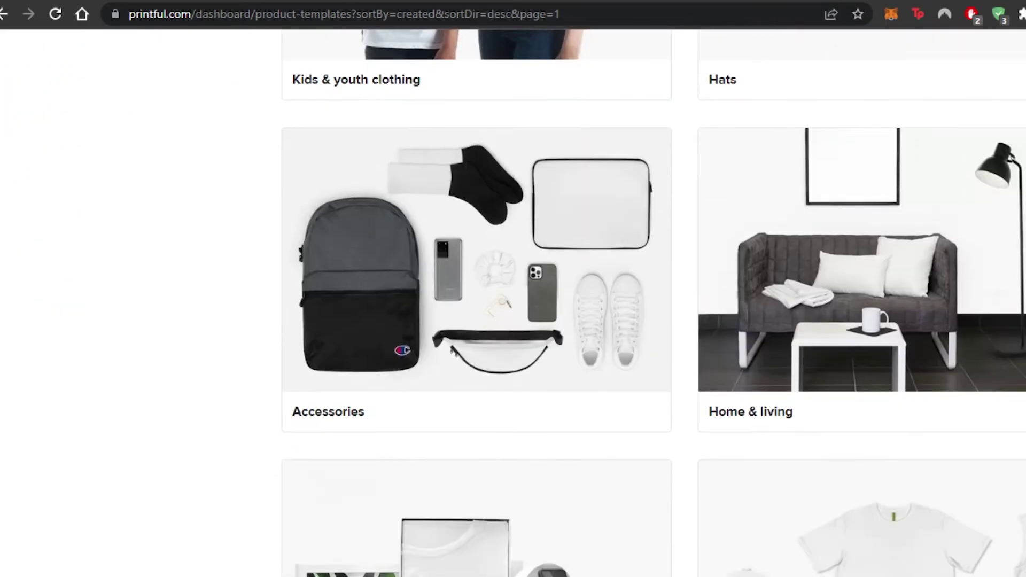
{"action": "scroll", "coordinate": [996, 386], "scroll_direction": "up", "scroll_amount": 4}
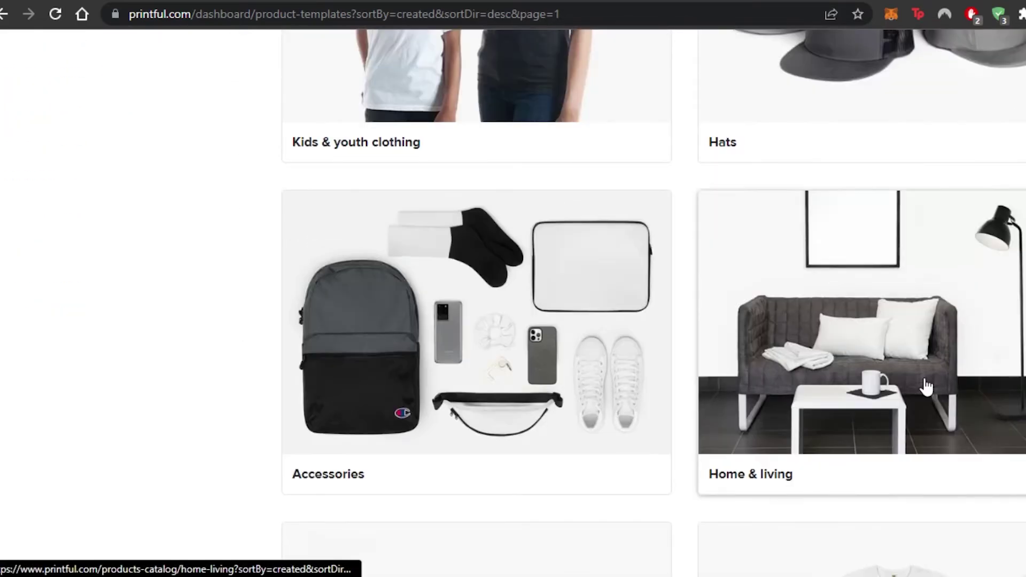
{"action": "left_click", "coordinate": [996, 386]}
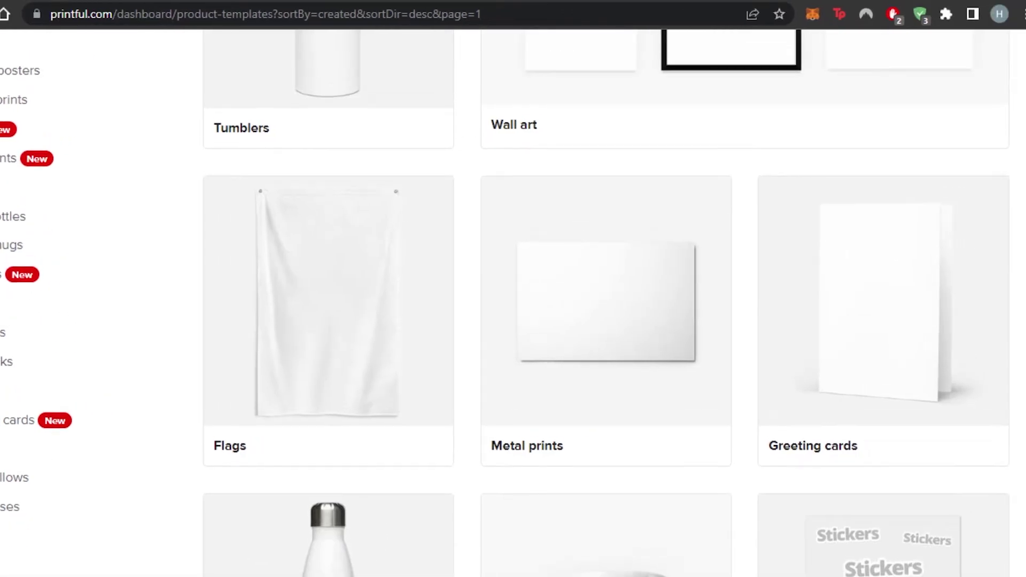
Step: Browse the home and living product types and open the Posters category
{"action": "scroll", "coordinate": [606, 300], "scroll_direction": "up", "scroll_amount": 4}
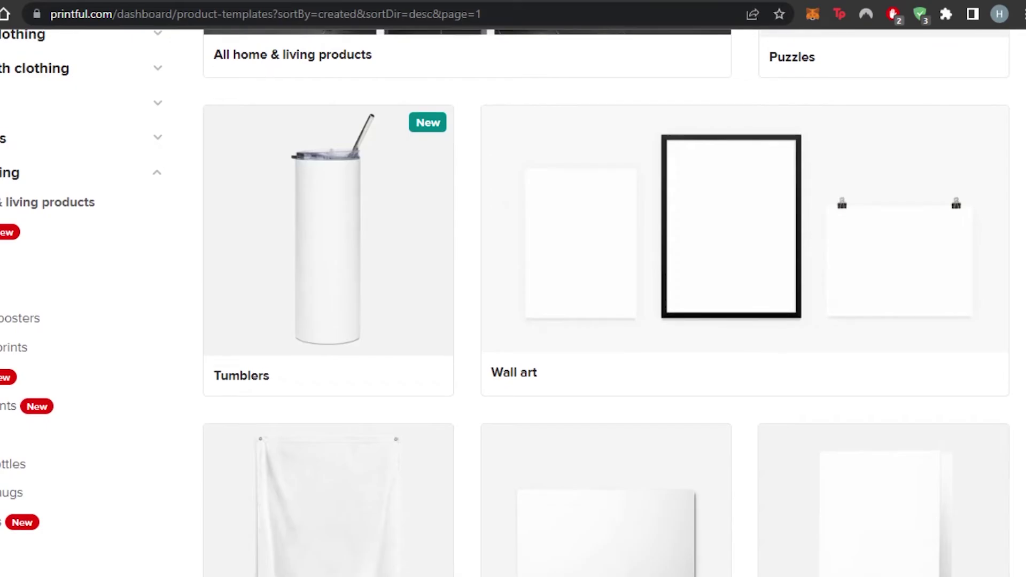
{"action": "scroll", "coordinate": [606, 299], "scroll_direction": "down", "scroll_amount": 10}
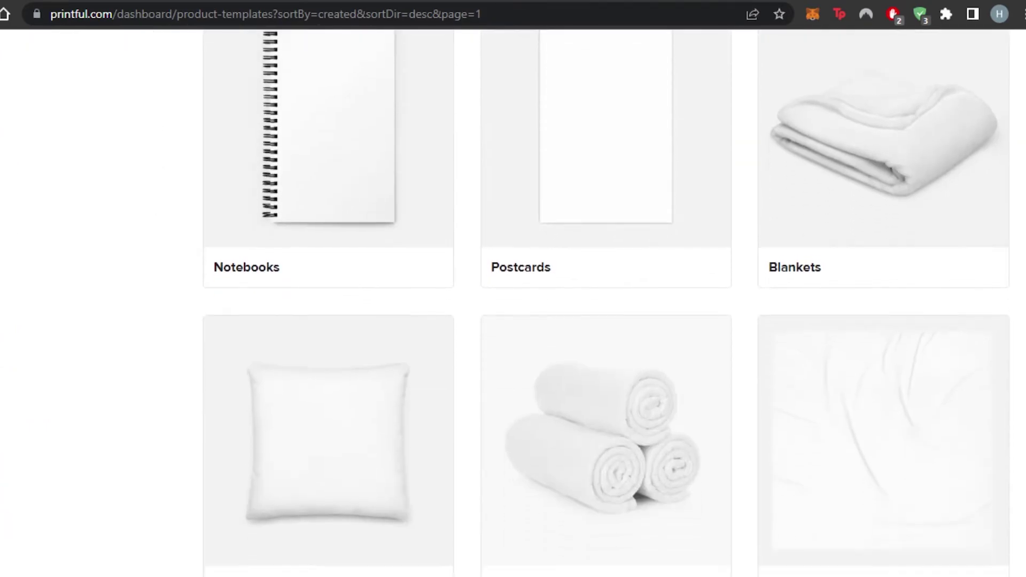
{"action": "scroll", "coordinate": [606, 299], "scroll_direction": "down", "scroll_amount": 2}
{"action": "scroll", "coordinate": [606, 299], "scroll_direction": "up", "scroll_amount": 12}
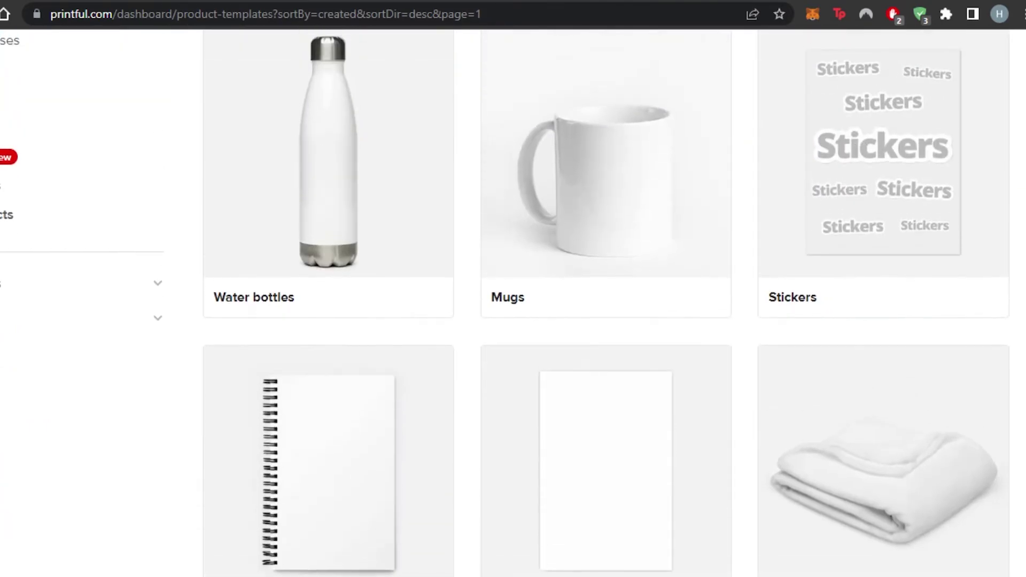
{"action": "scroll", "coordinate": [605, 299], "scroll_direction": "down", "scroll_amount": 16}
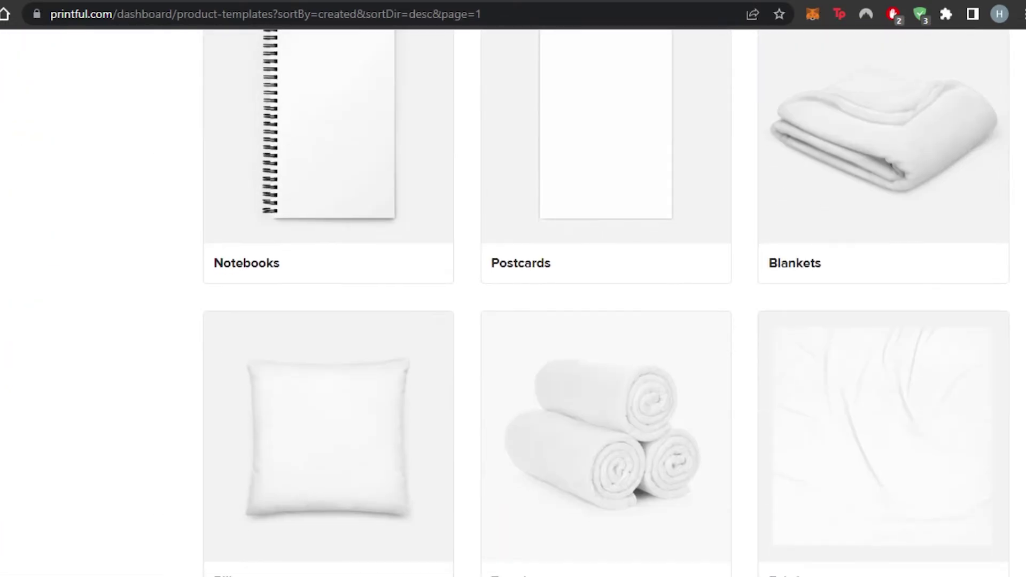
{"action": "scroll", "coordinate": [606, 299], "scroll_direction": "down", "scroll_amount": 4}
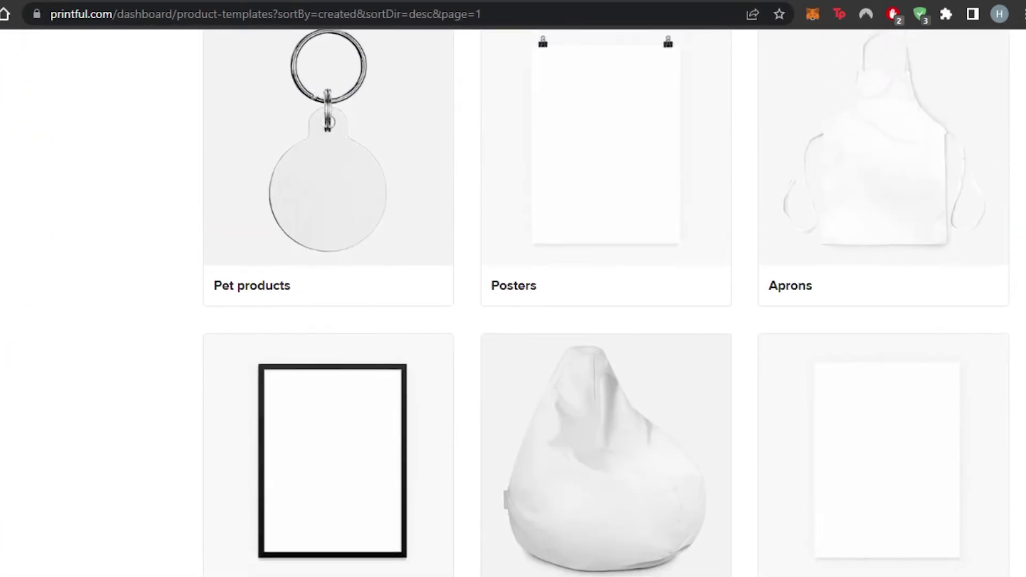
{"action": "scroll", "coordinate": [894, 381], "scroll_direction": "up", "scroll_amount": 2}
{"action": "left_click", "coordinate": [629, 262]}
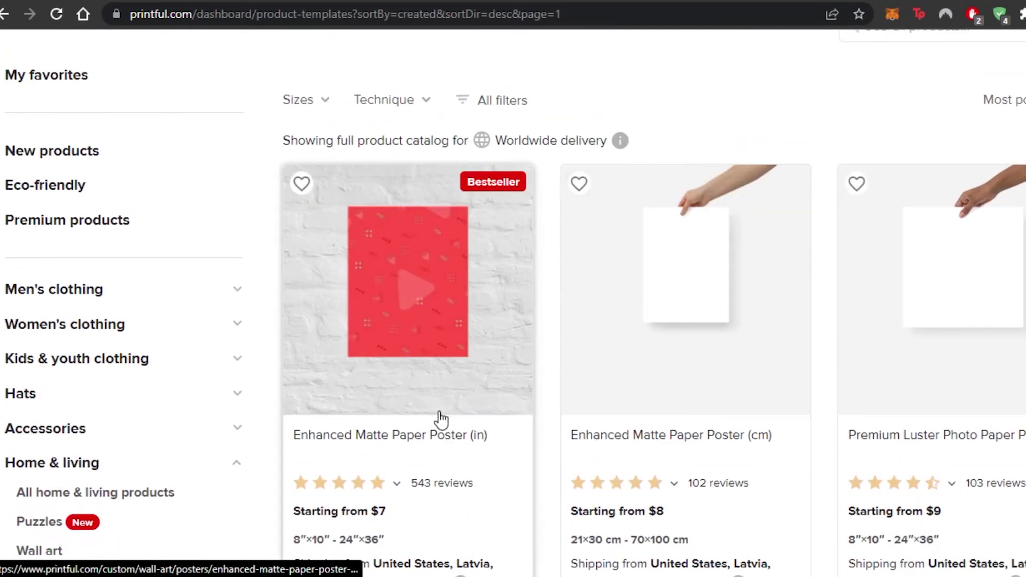
Step: Start a template for the Enhanced Matte Paper Poster (in) and give it a Geraldine background fill
{"action": "left_click", "coordinate": [401, 395]}
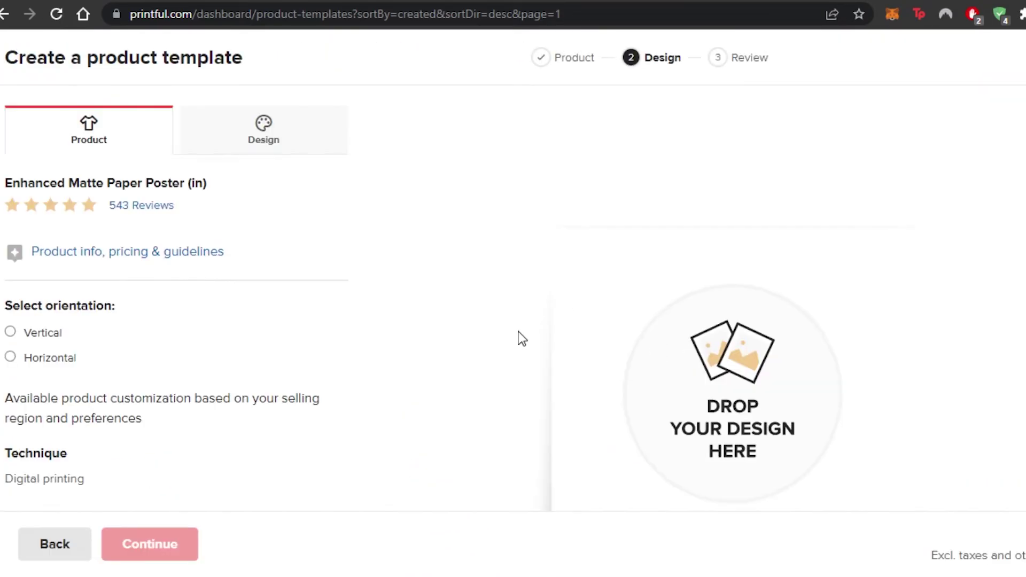
{"action": "scroll", "coordinate": [512, 267], "scroll_direction": "down", "scroll_amount": 6}
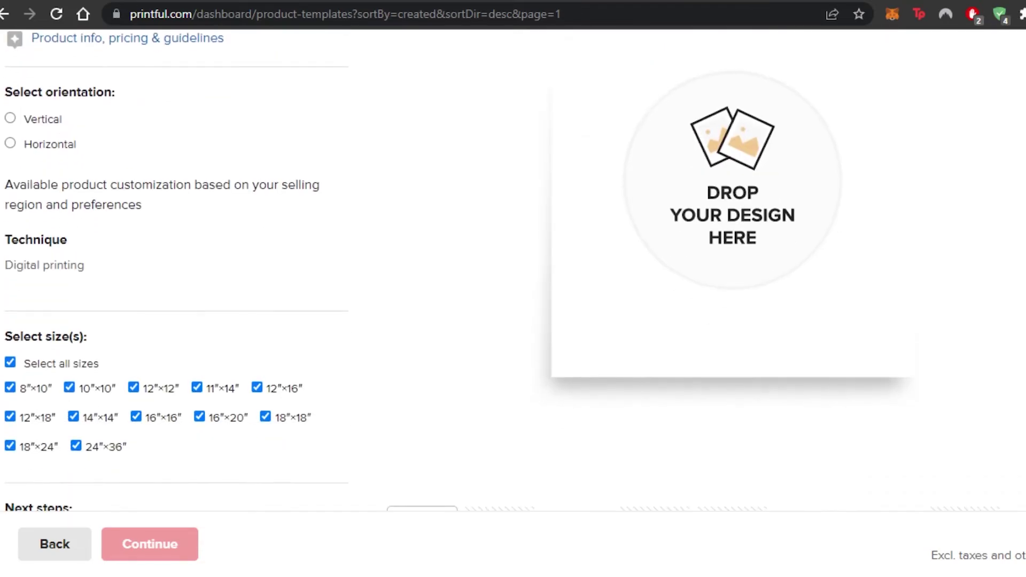
{"action": "scroll", "coordinate": [513, 267], "scroll_direction": "down", "scroll_amount": 5}
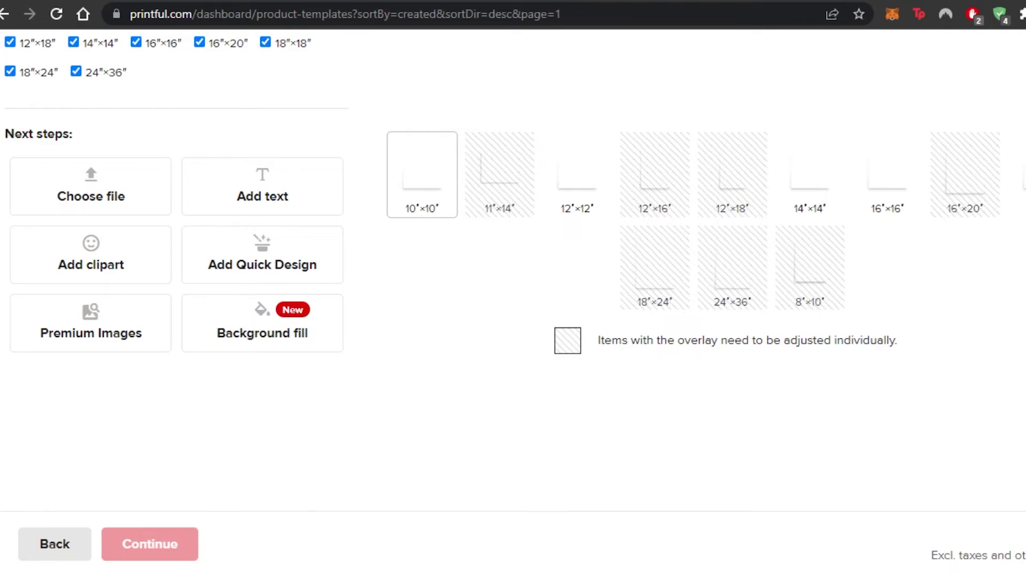
{"action": "left_click", "coordinate": [240, 332]}
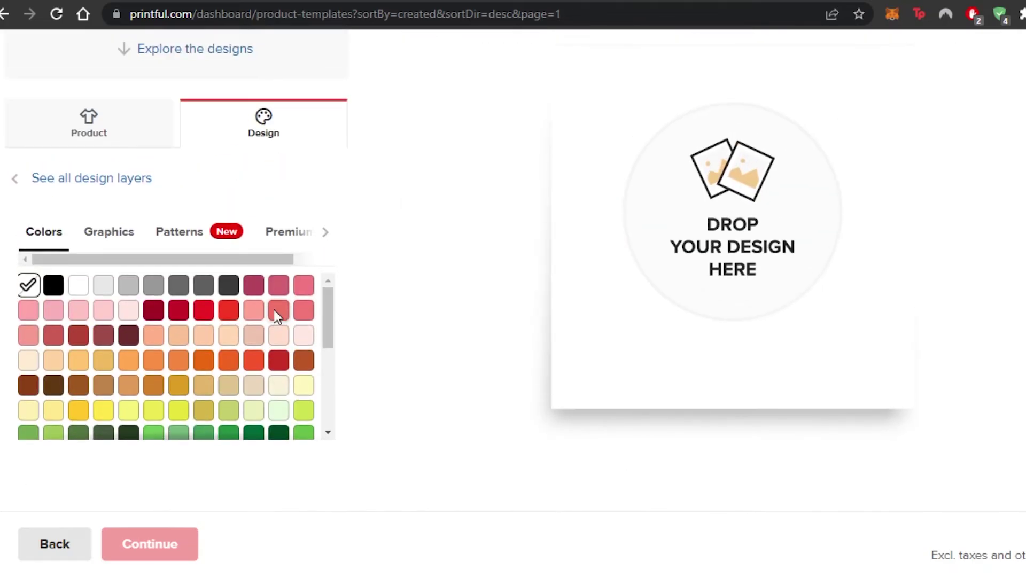
{"action": "left_click", "coordinate": [277, 311]}
Step: Browse the Quick Designs and add the "my cup of tea" mug design to the poster
{"action": "scroll", "coordinate": [606, 306], "scroll_direction": "down", "scroll_amount": 10}
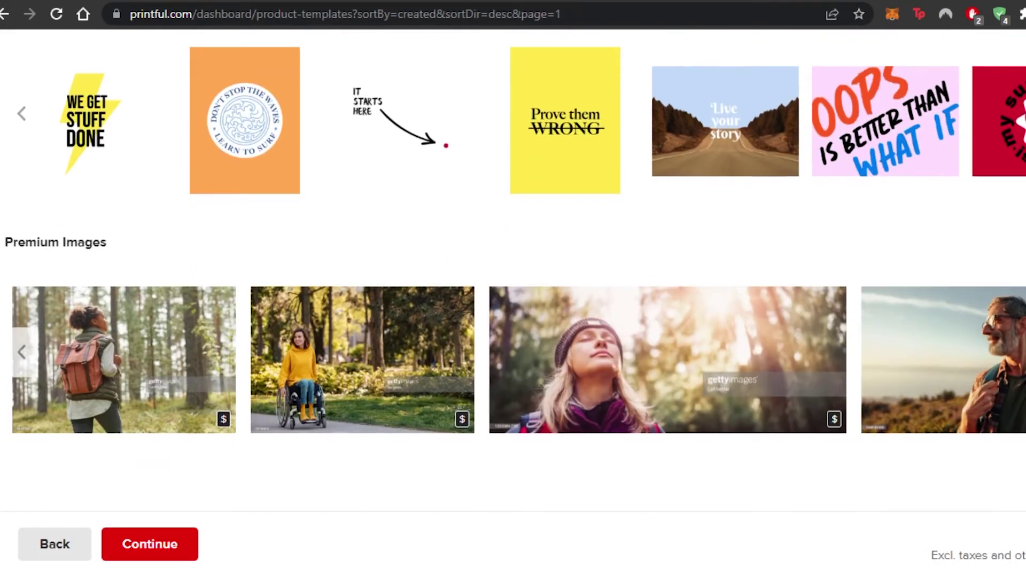
{"action": "scroll", "coordinate": [513, 267], "scroll_direction": "up", "scroll_amount": 3}
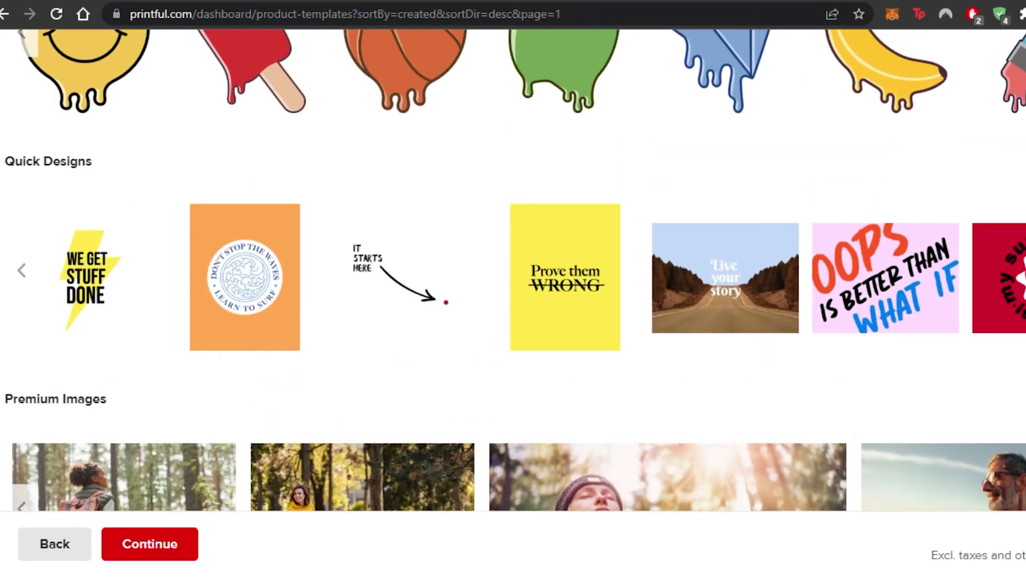
{"action": "scroll", "coordinate": [513, 277], "scroll_direction": "right", "scroll_amount": 10}
{"action": "scroll", "coordinate": [513, 277], "scroll_direction": "right", "scroll_amount": 10}
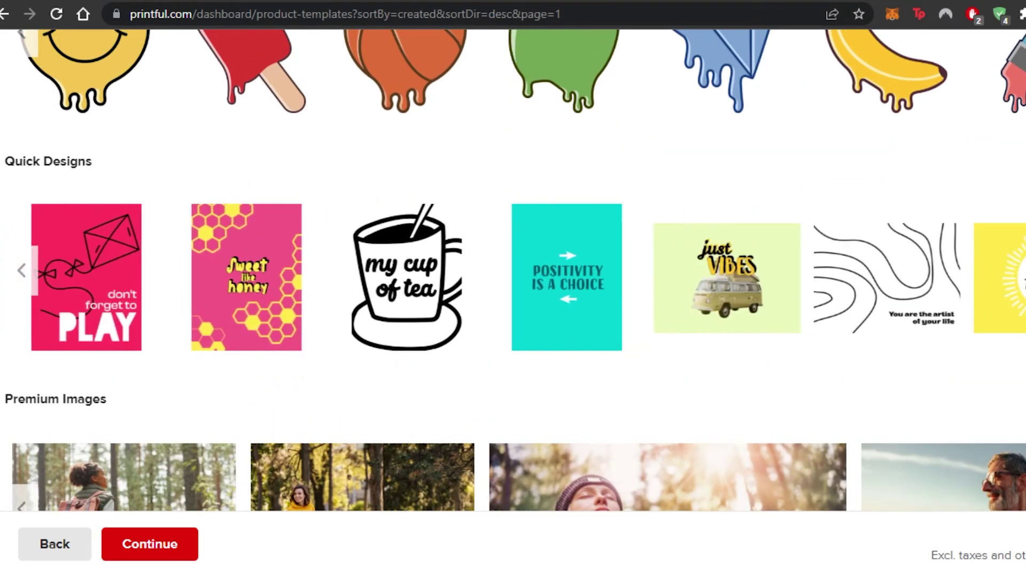
{"action": "left_click", "coordinate": [25, 273]}
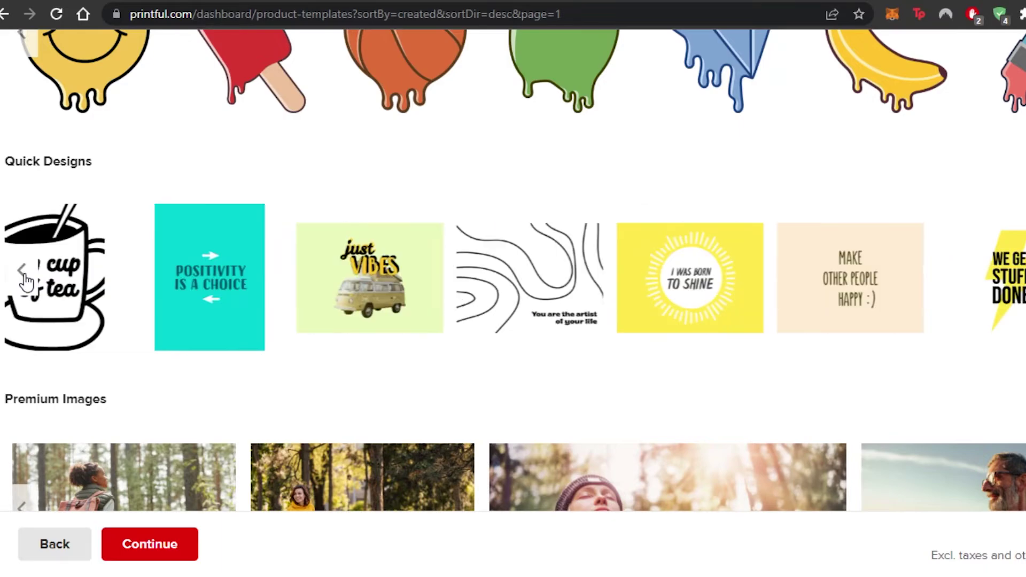
{"action": "left_click", "coordinate": [373, 298]}
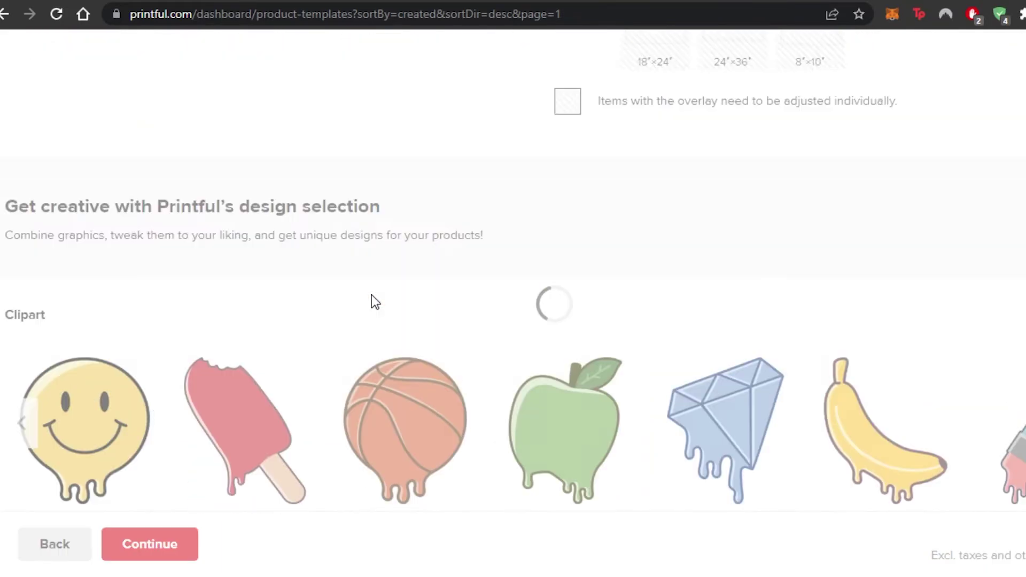
{"action": "scroll", "coordinate": [371, 294], "scroll_direction": "down", "scroll_amount": 3}
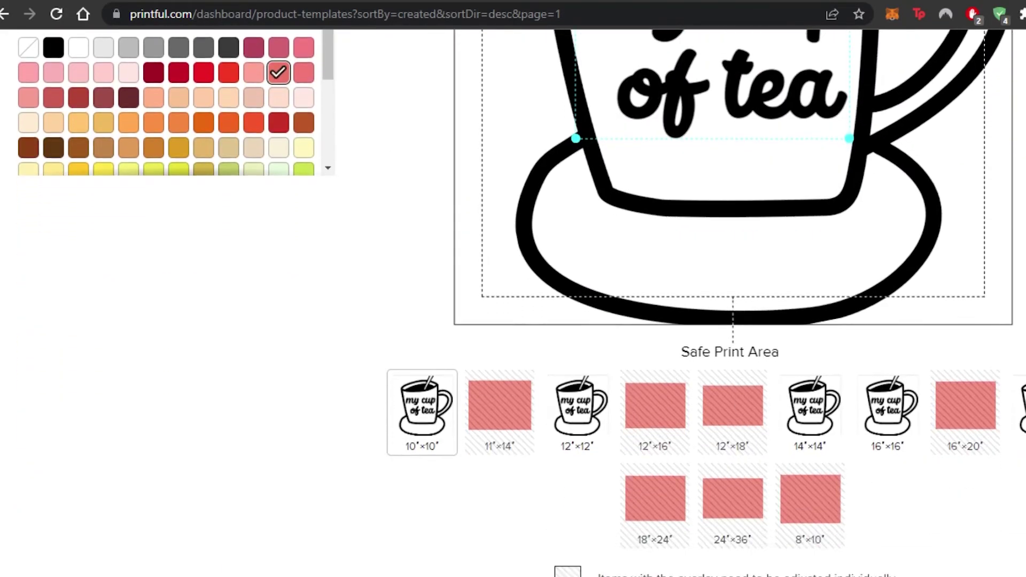
{"action": "scroll", "coordinate": [730, 292], "scroll_direction": "up", "scroll_amount": 5}
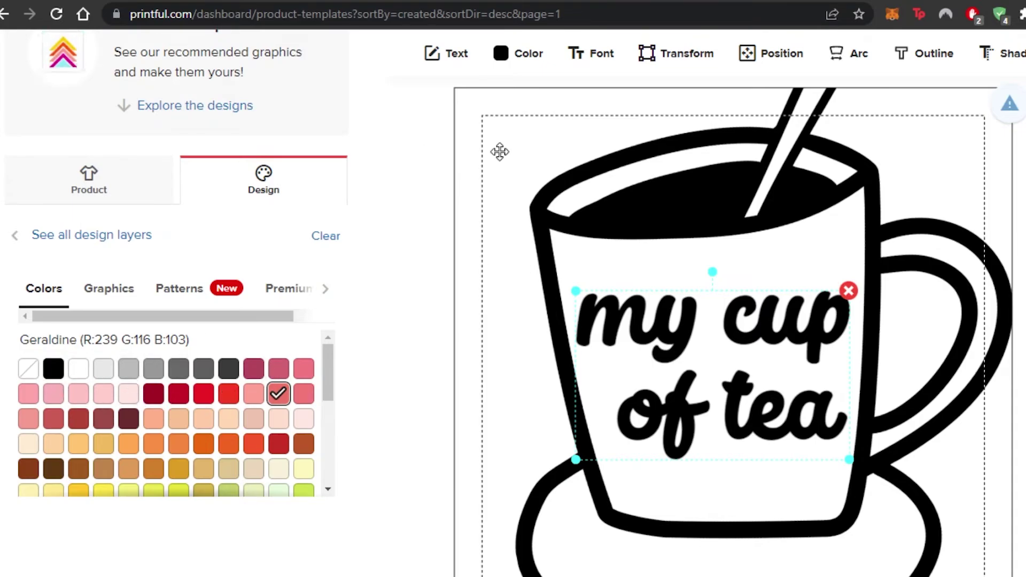
Step: Apply the pink "don't forget to PLAY" Quick Design to the poster along with the mug artwork
{"action": "left_click", "coordinate": [133, 297]}
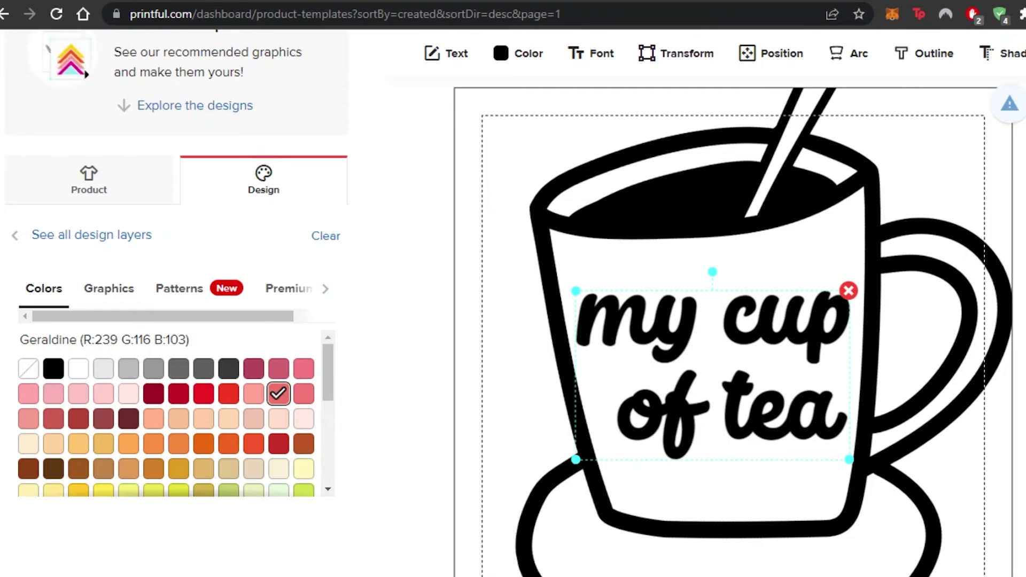
{"action": "scroll", "coordinate": [513, 320], "scroll_direction": "down", "scroll_amount": 3}
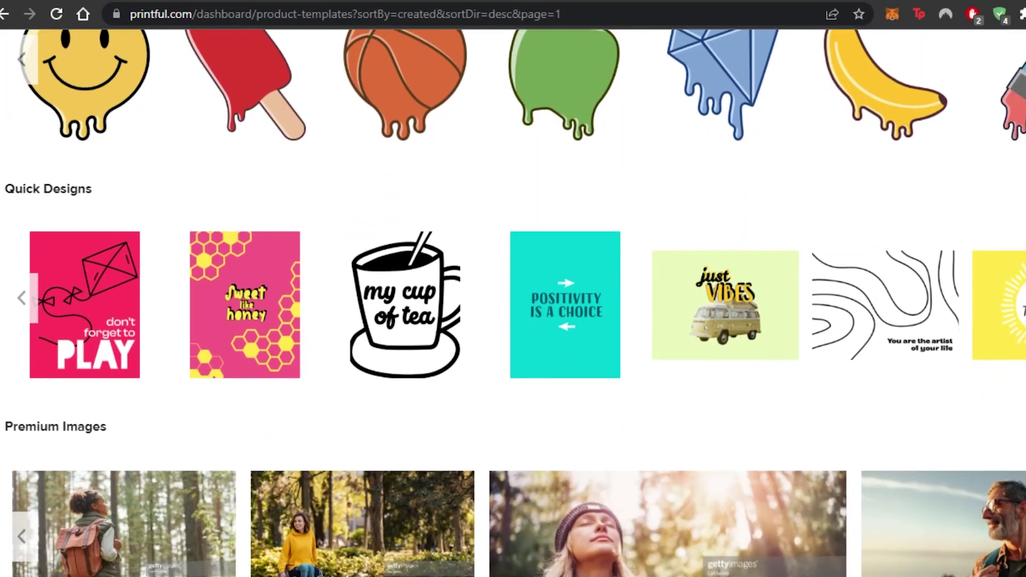
{"action": "left_click", "coordinate": [73, 310]}
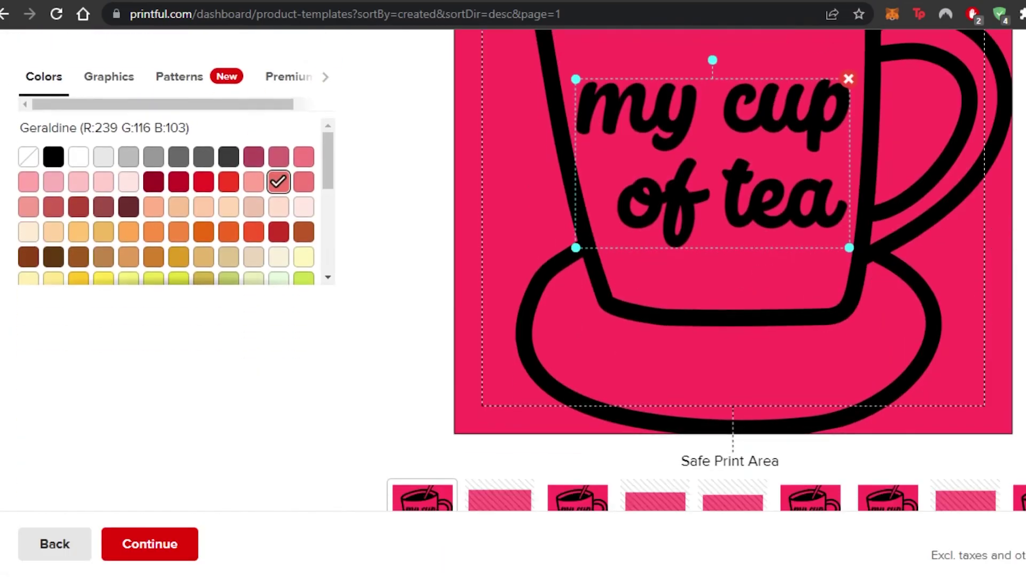
Step: Check the combined poster design, proceed from the design stage and acknowledge the notice about adjusting each product size separately
{"action": "scroll", "coordinate": [732, 278], "scroll_direction": "down", "scroll_amount": 4}
{"action": "scroll", "coordinate": [731, 277], "scroll_direction": "up", "scroll_amount": 9}
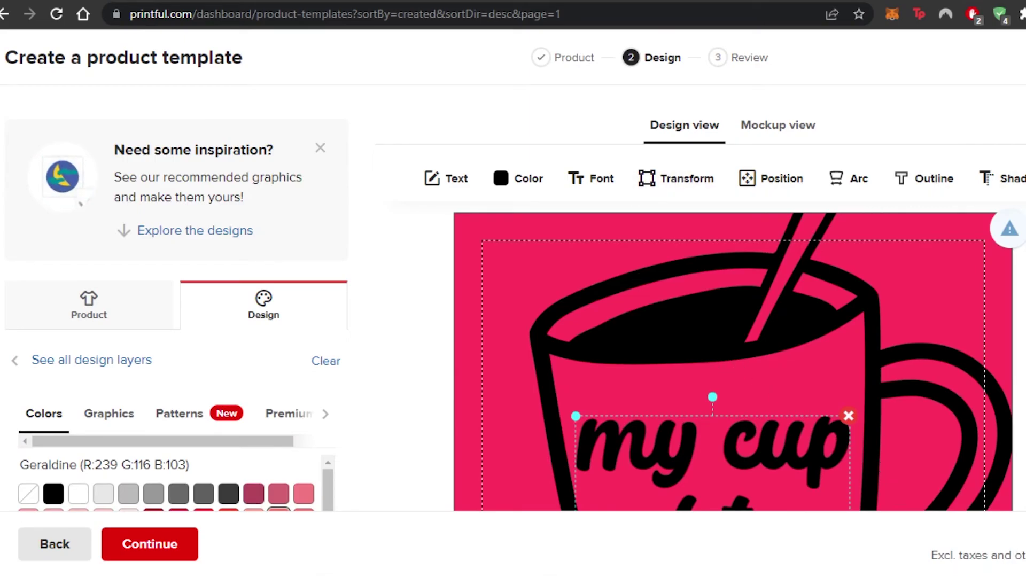
{"action": "scroll", "coordinate": [785, 205], "scroll_direction": "down", "scroll_amount": 5}
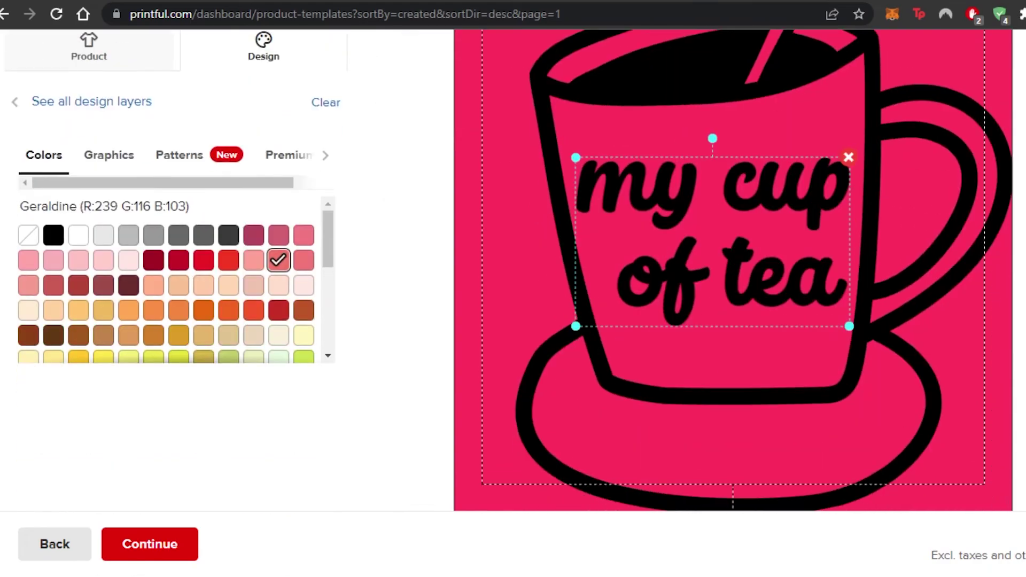
{"action": "scroll", "coordinate": [785, 204], "scroll_direction": "up", "scroll_amount": 5}
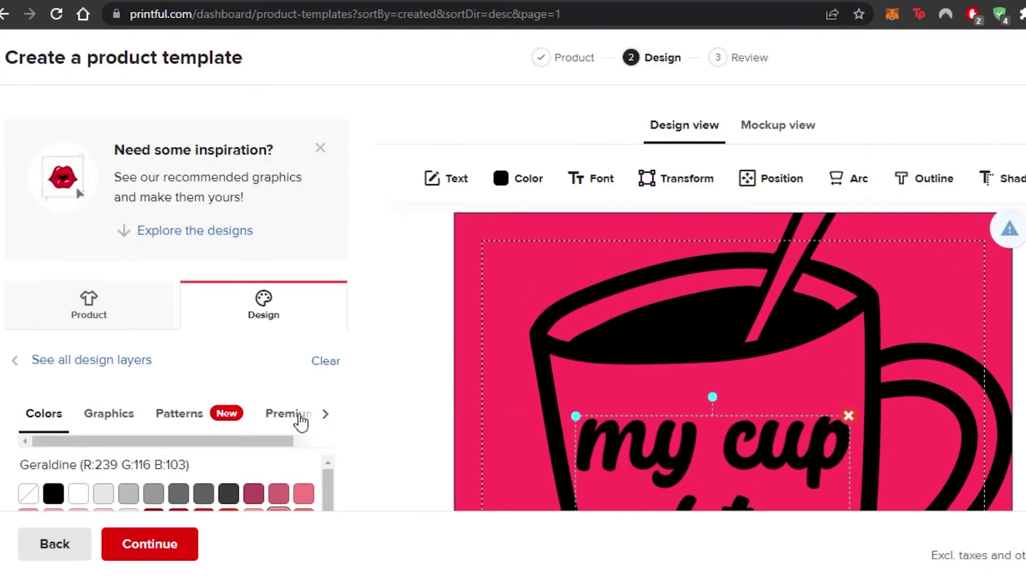
{"action": "left_click", "coordinate": [158, 536]}
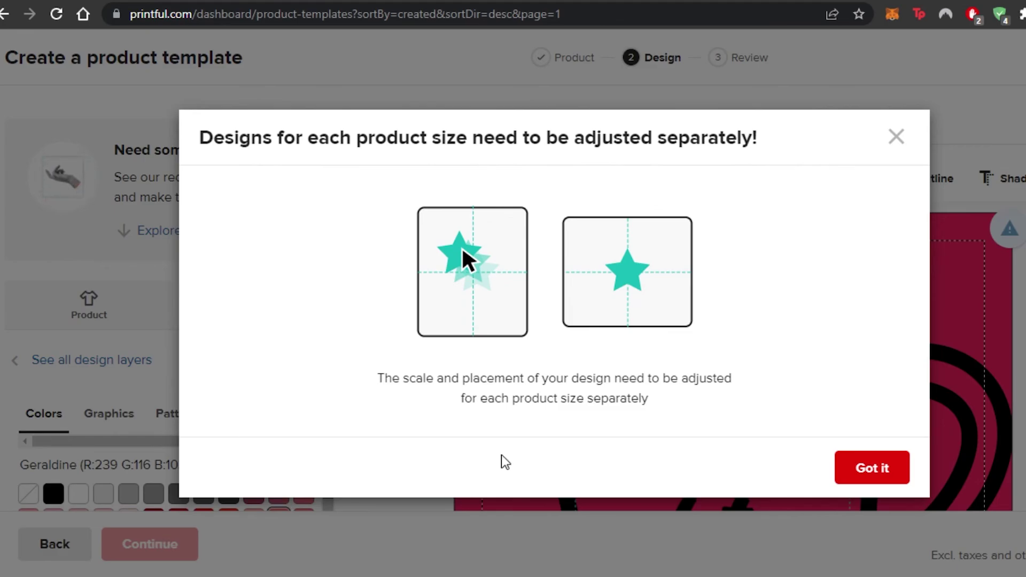
{"action": "left_click", "coordinate": [877, 470]}
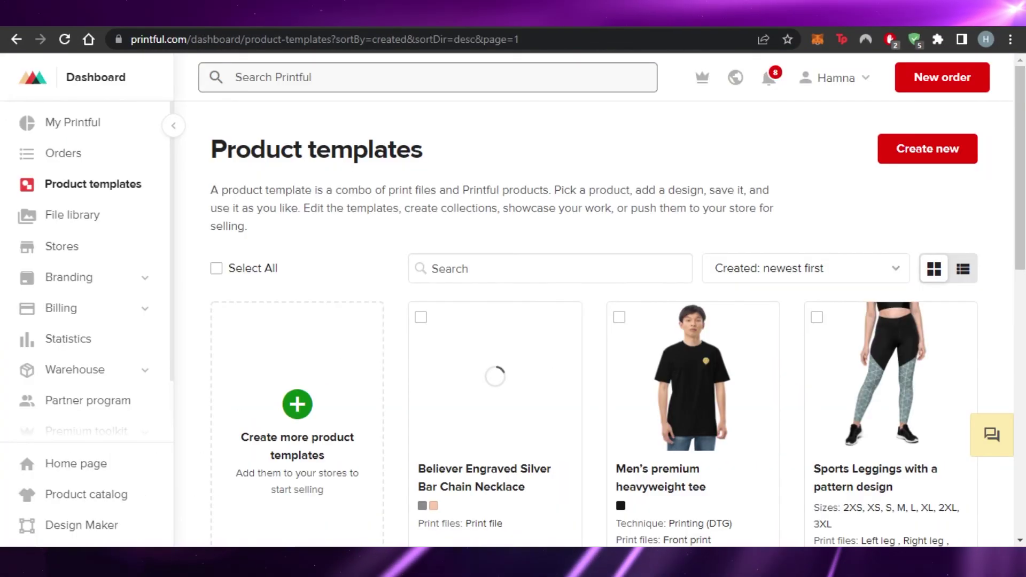
Step: Switch to Etsy and look over the curated gift selections on the home page
{"action": "mouse_move", "coordinate": [1020, 160]}
{"action": "left_mouse_down"}
{"action": "mouse_move", "coordinate": [1020, 374]}
{"action": "mouse_move", "coordinate": [1020, 161]}
{"action": "left_mouse_up"}
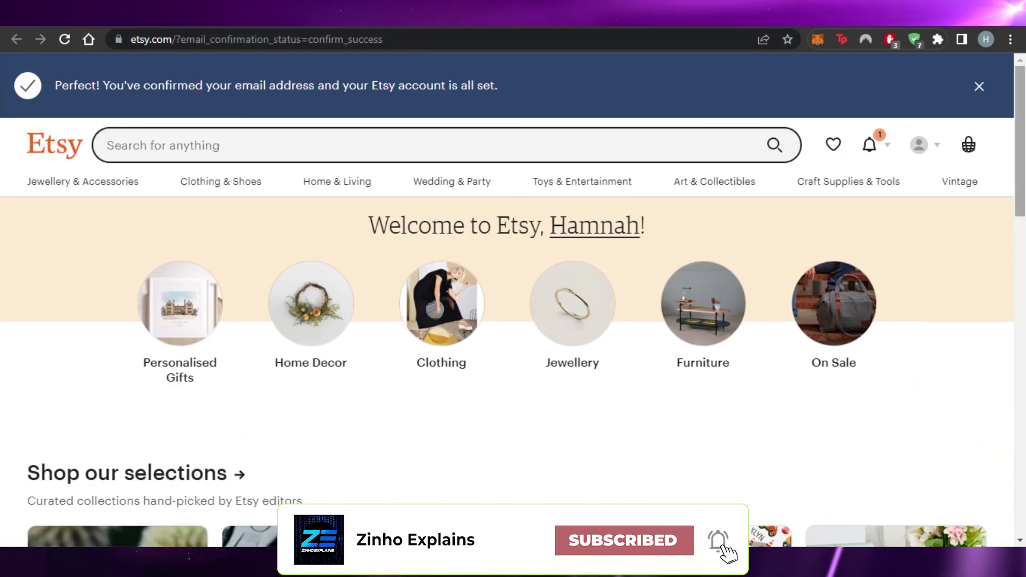
{"action": "scroll", "coordinate": [513, 299], "scroll_direction": "down", "scroll_amount": 7}
{"action": "scroll", "coordinate": [513, 299], "scroll_direction": "down", "scroll_amount": 2}
{"action": "scroll", "coordinate": [513, 299], "scroll_direction": "up", "scroll_amount": 5}
{"action": "scroll", "coordinate": [513, 299], "scroll_direction": "down", "scroll_amount": 1}
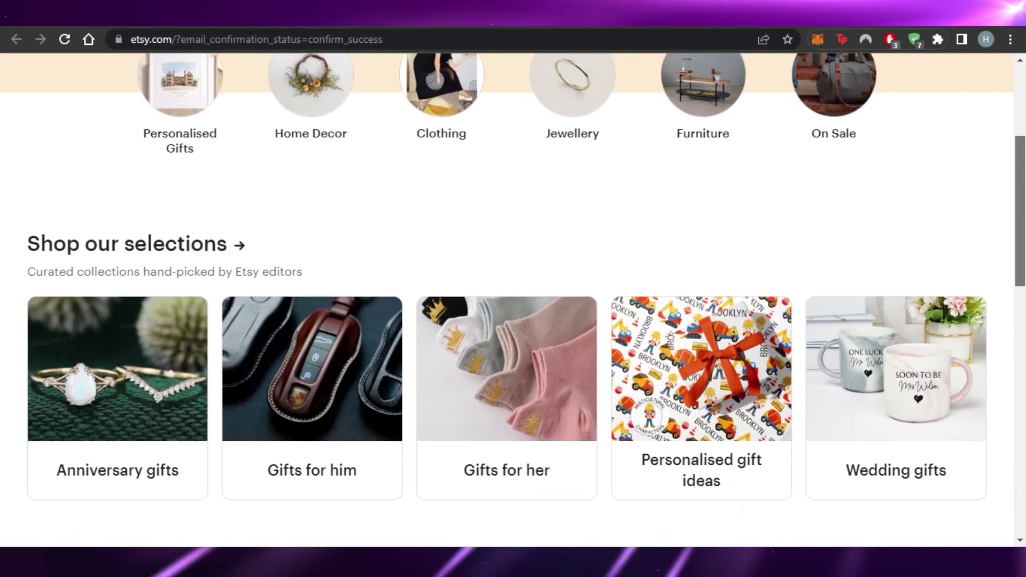